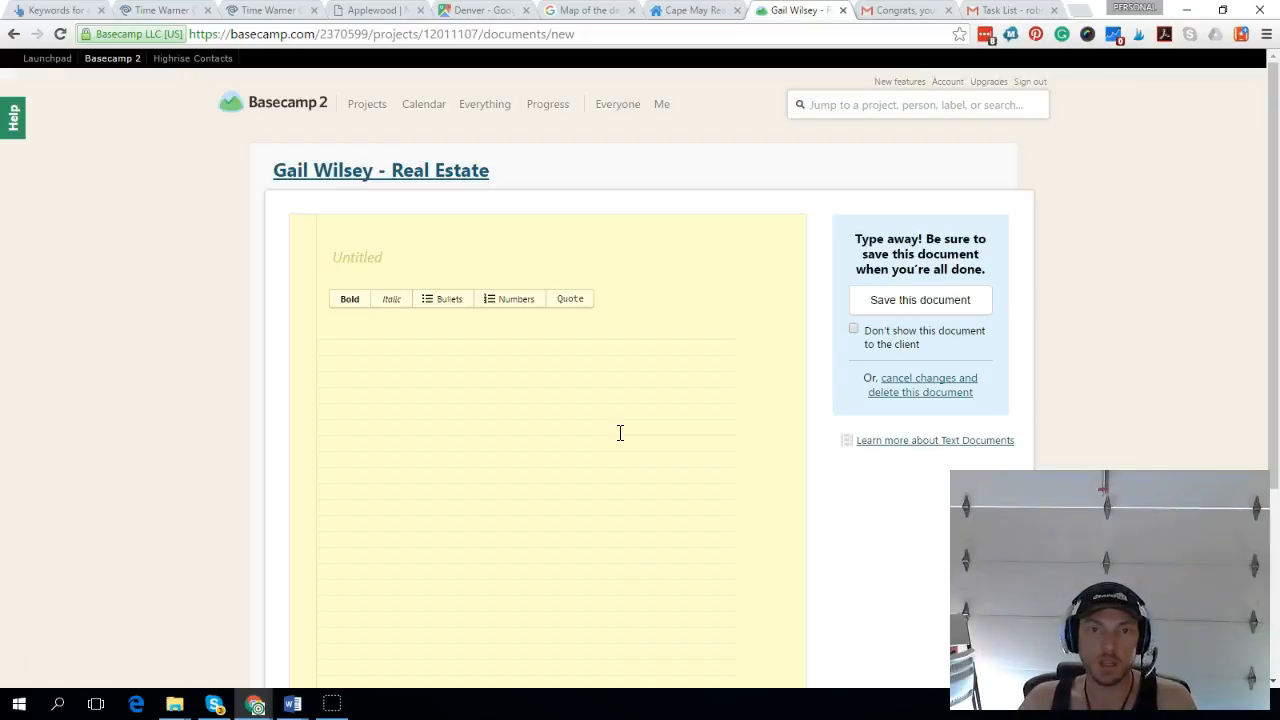
# - Title the new Basecamp text document "Cape May NJ Real Estate Information" and place the cursor in its body
pyautogui.click(638, 433)
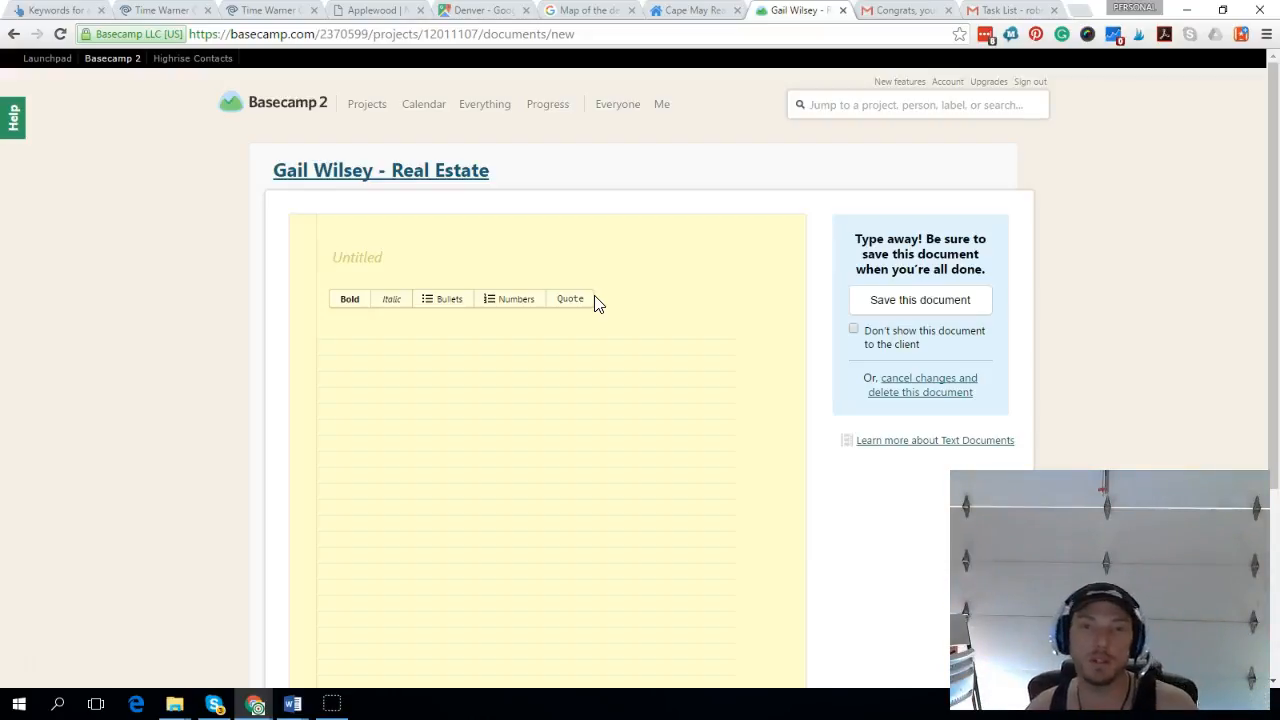
pyautogui.click(338, 256)
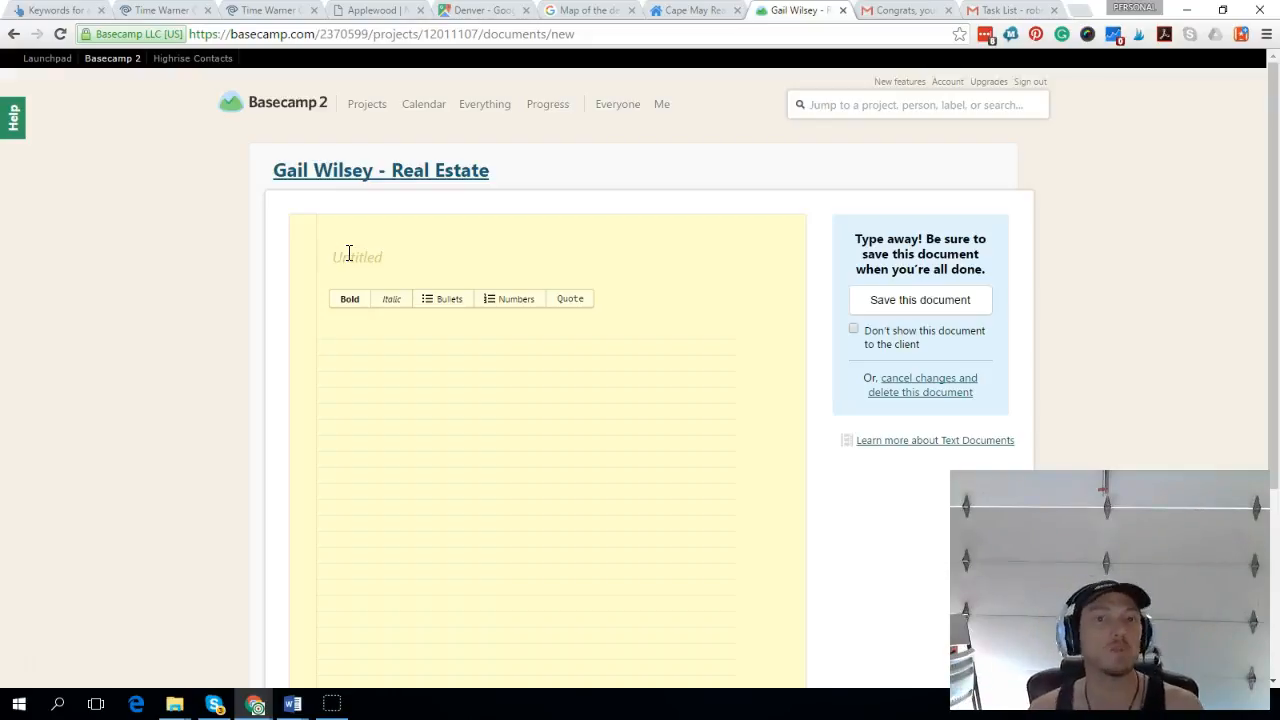
pyautogui.write('Ca')
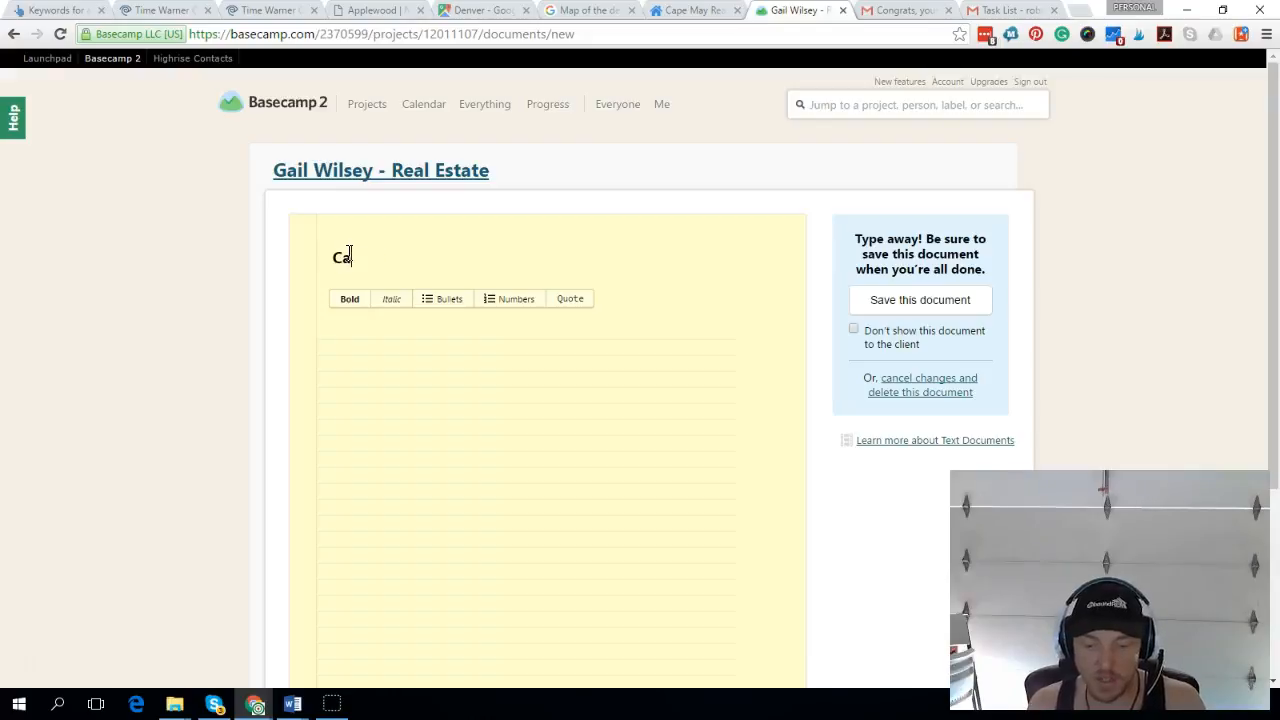
pyautogui.write('pe May H')
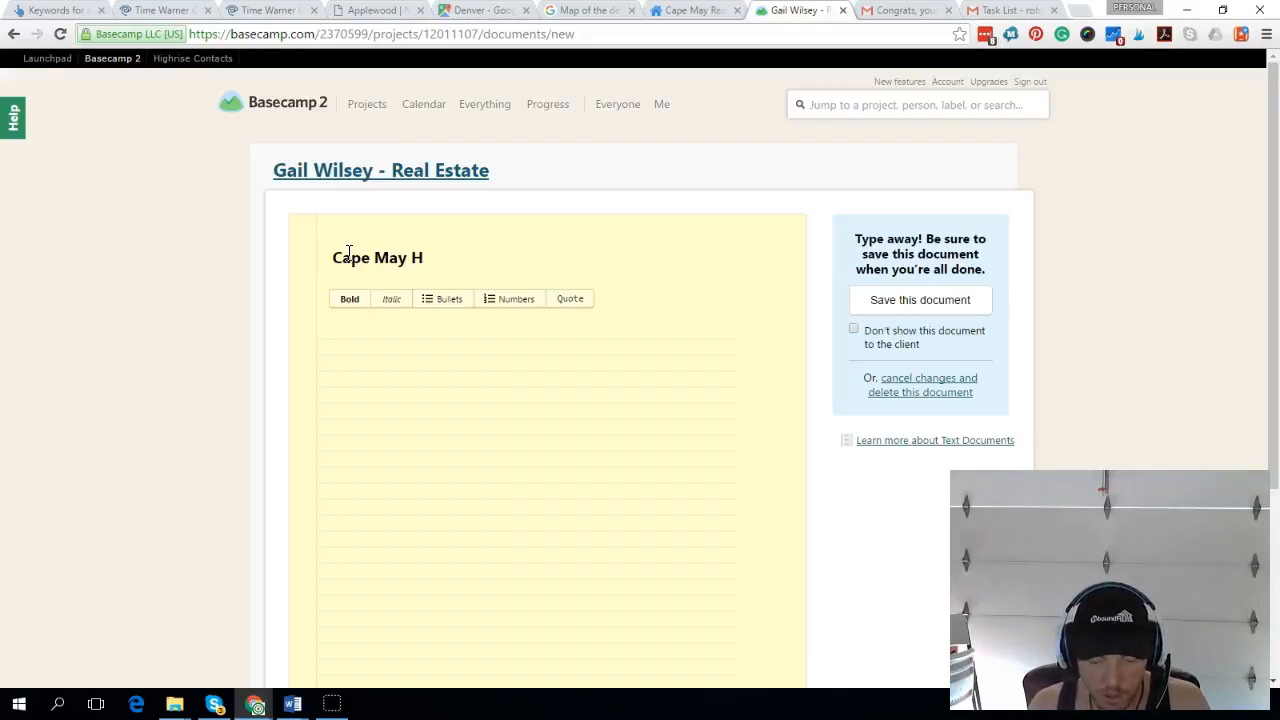
pyautogui.press('BackSpace')
pyautogui.write('Nj')
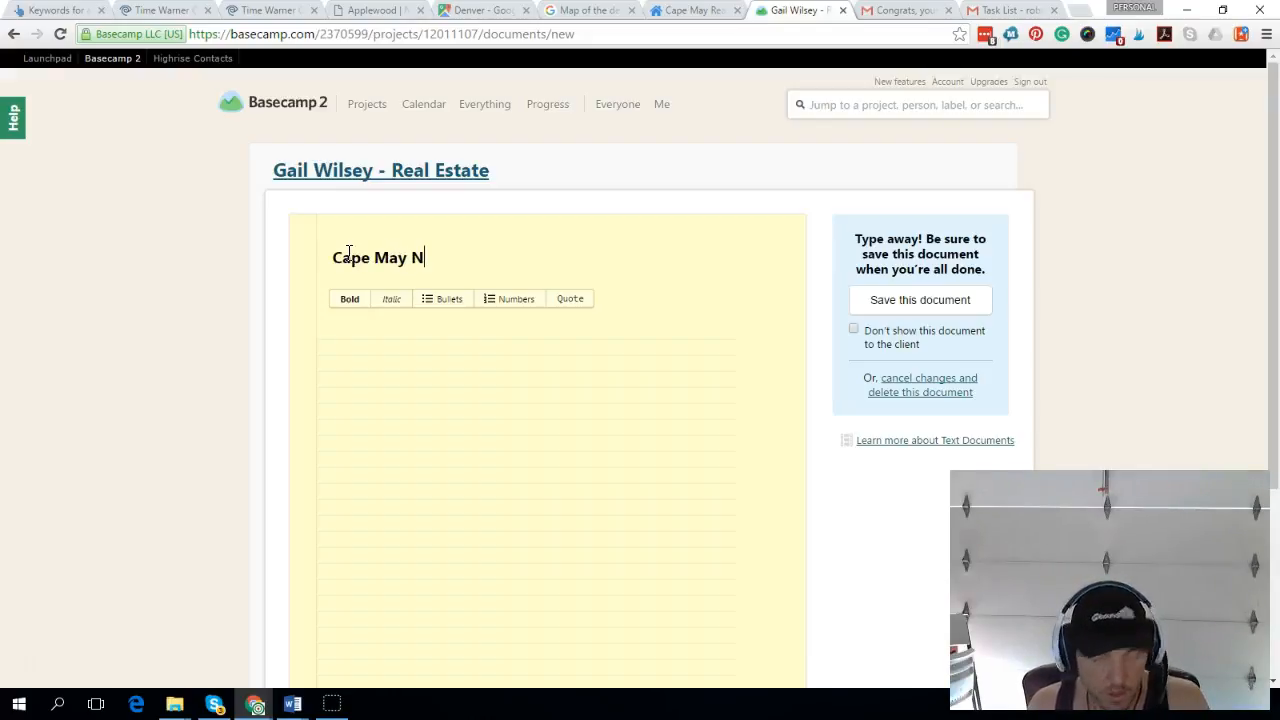
pyautogui.press('BackSpace')
pyautogui.press('BackSpace')
pyautogui.write('J R')
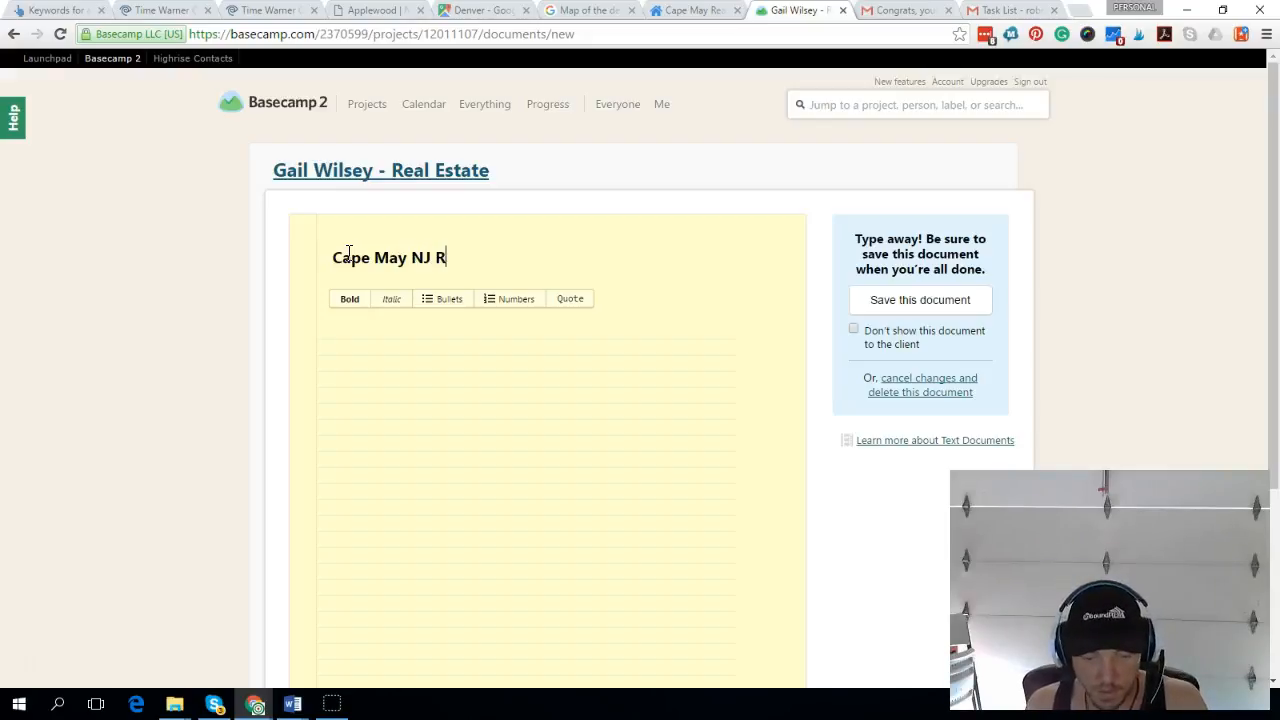
pyautogui.write('eal Esta')
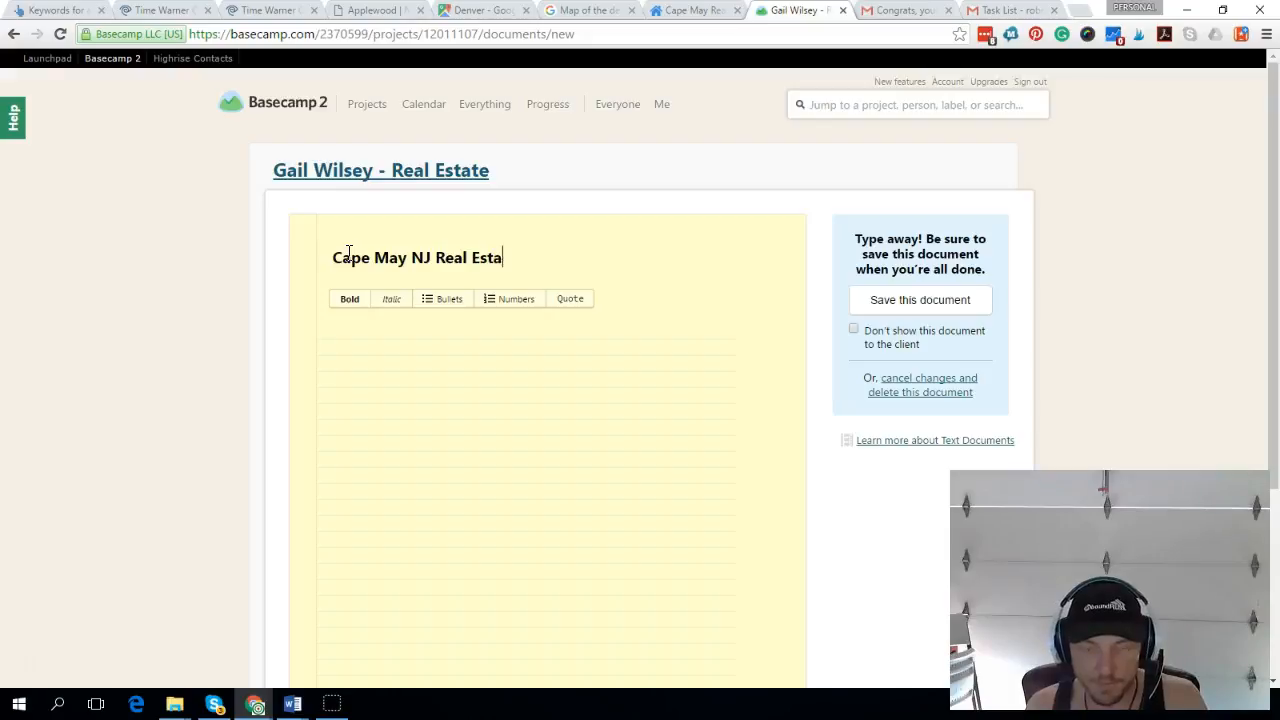
pyautogui.write('te Information')
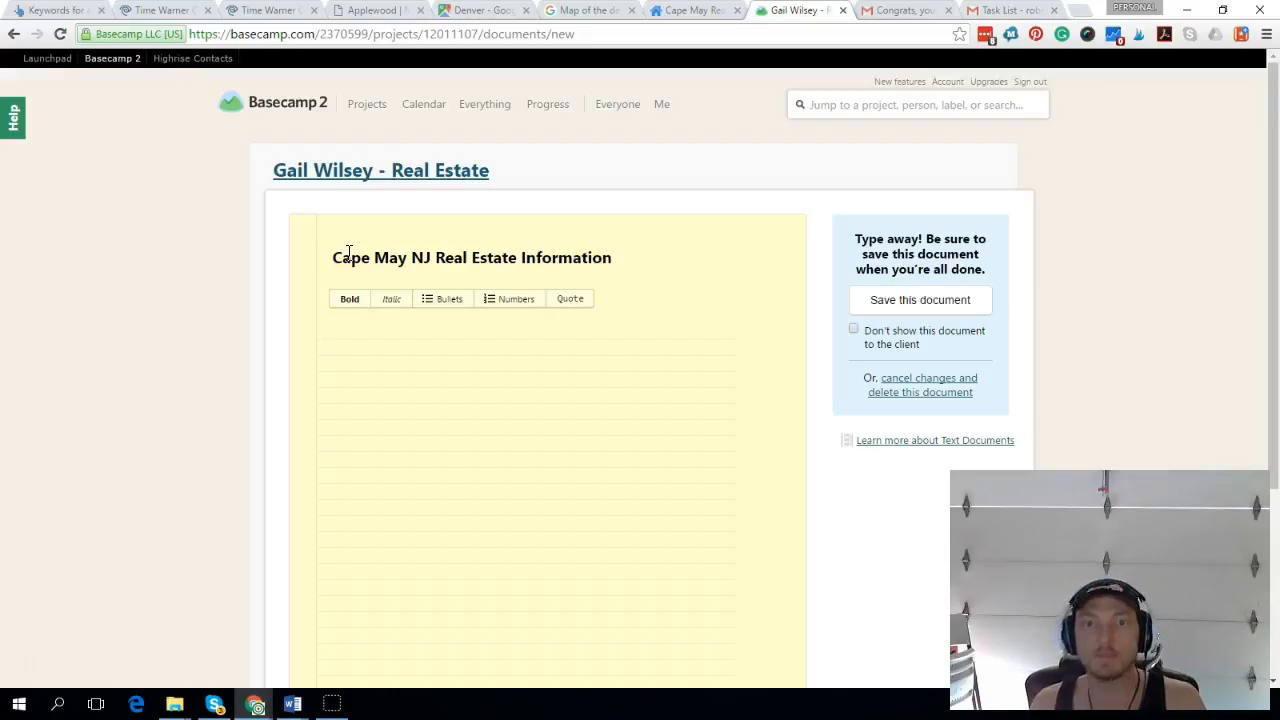
pyautogui.click(347, 352)
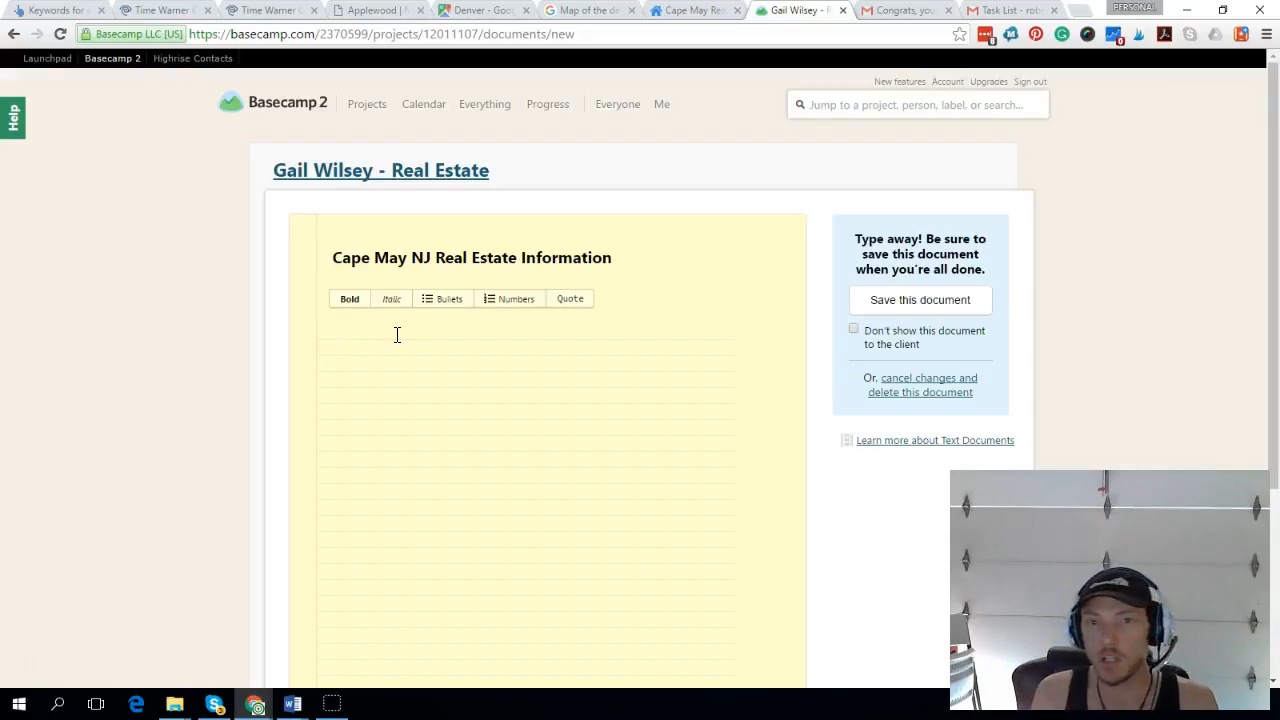
pyautogui.click(397, 335)
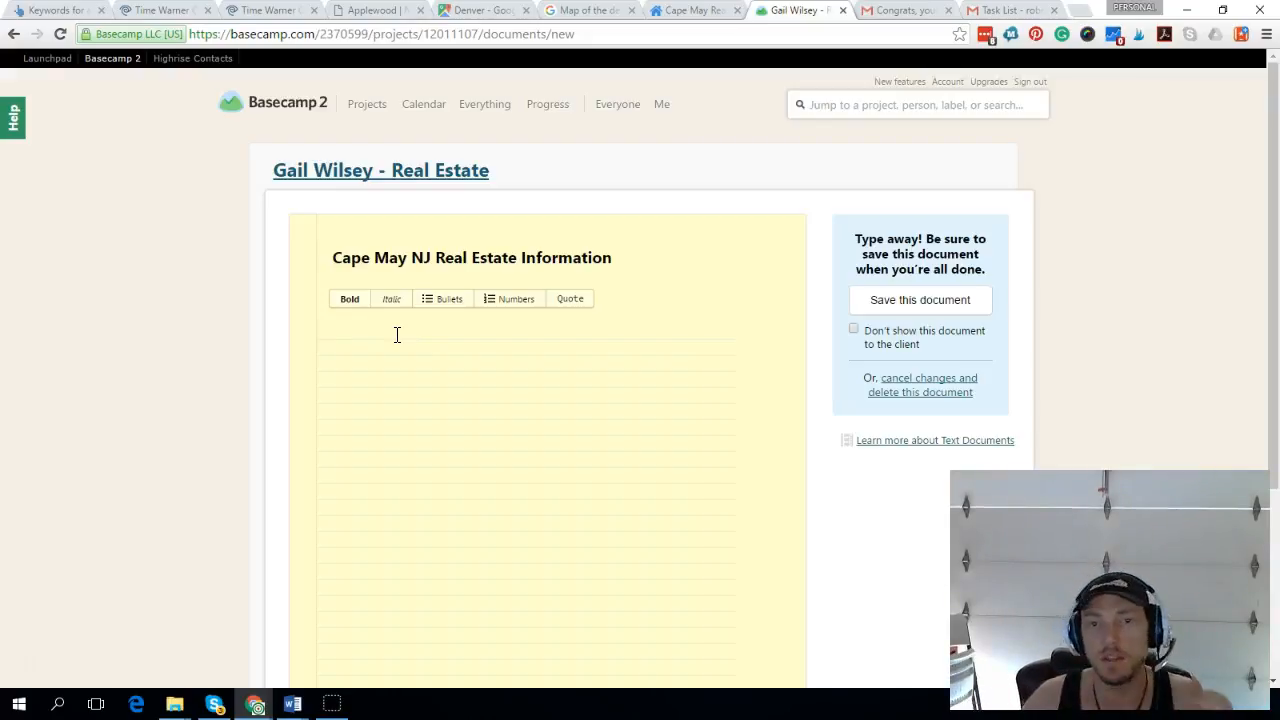
# - Examine the realty website's existing Cape May Real Estate page and compare its heading with the Basecamp document's title
pyautogui.click(651, 12)
pyautogui.scroll(-5, 571, 314)
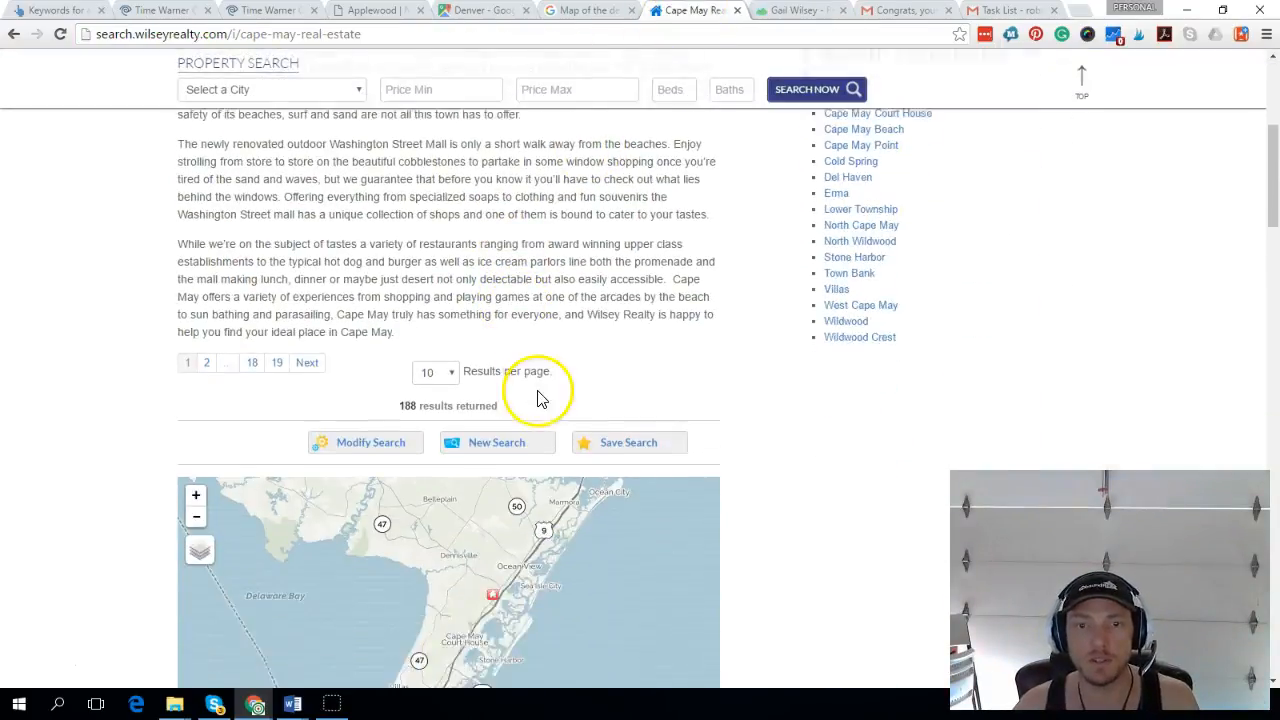
pyautogui.scroll(-10, 538, 398)
pyautogui.scroll(4, 538, 400)
pyautogui.scroll(15, 538, 400)
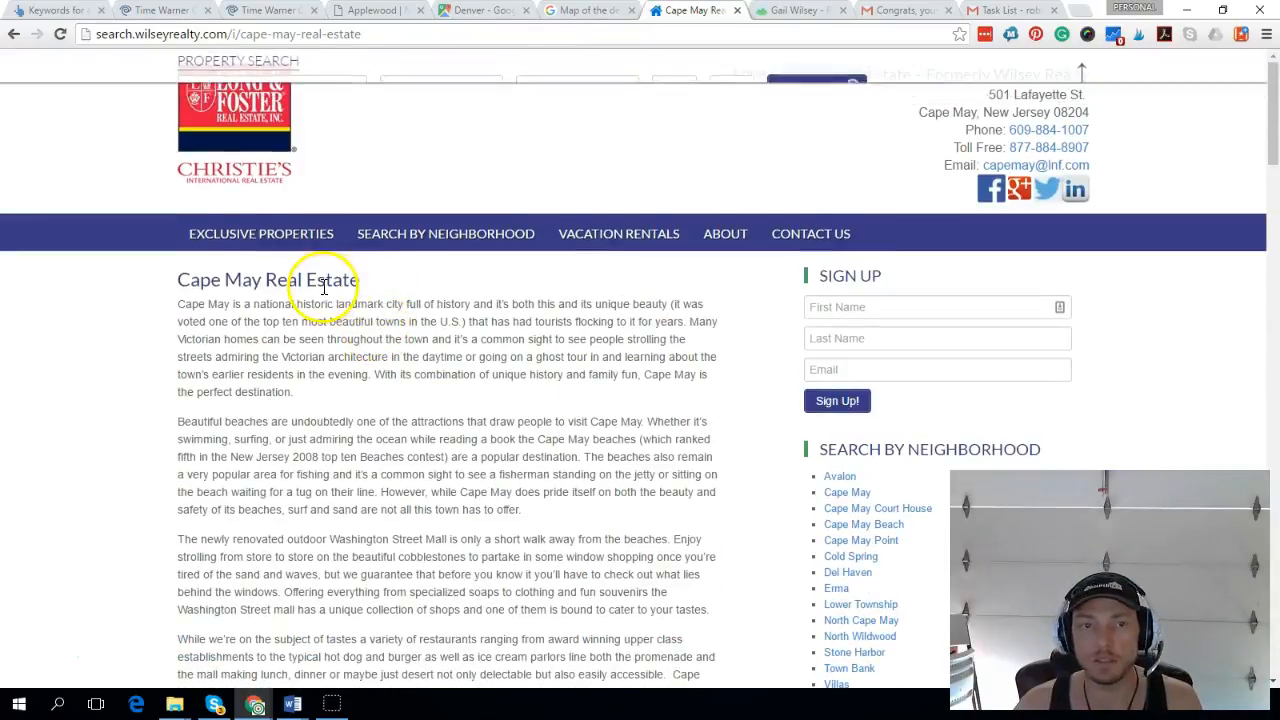
pyautogui.moveTo(358, 282); pyautogui.dragTo(172, 290)
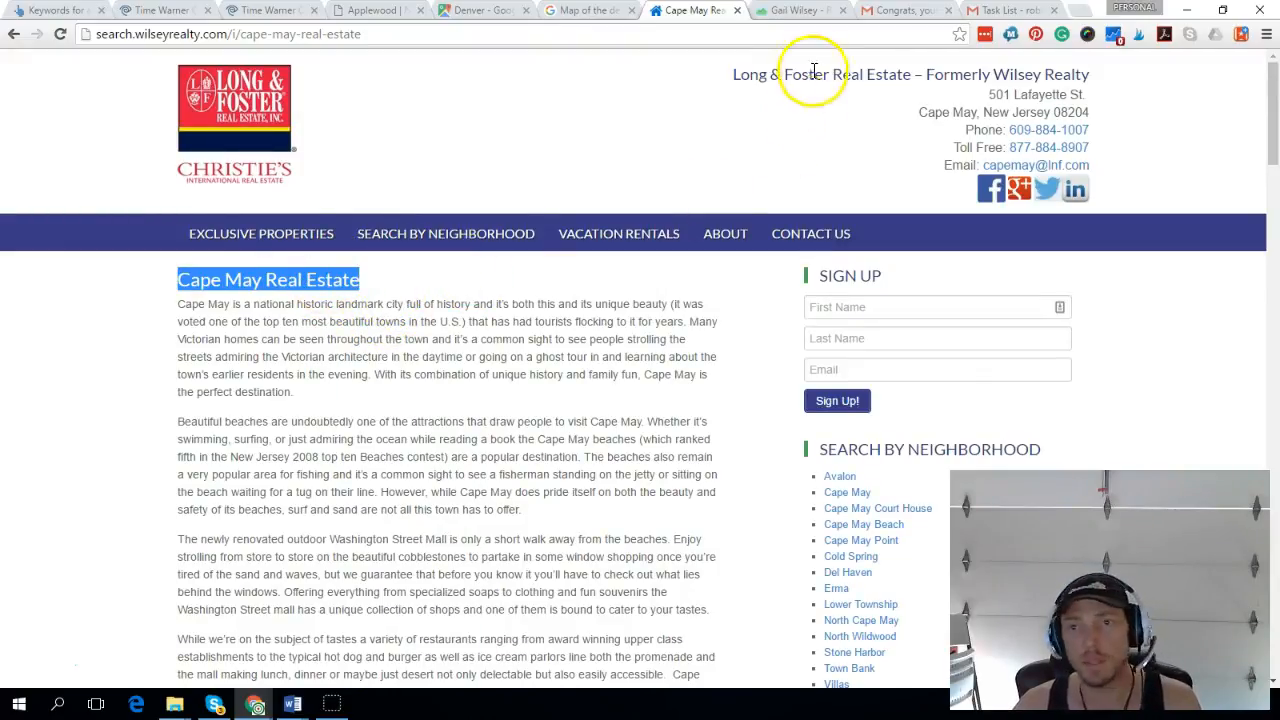
pyautogui.click(808, 12)
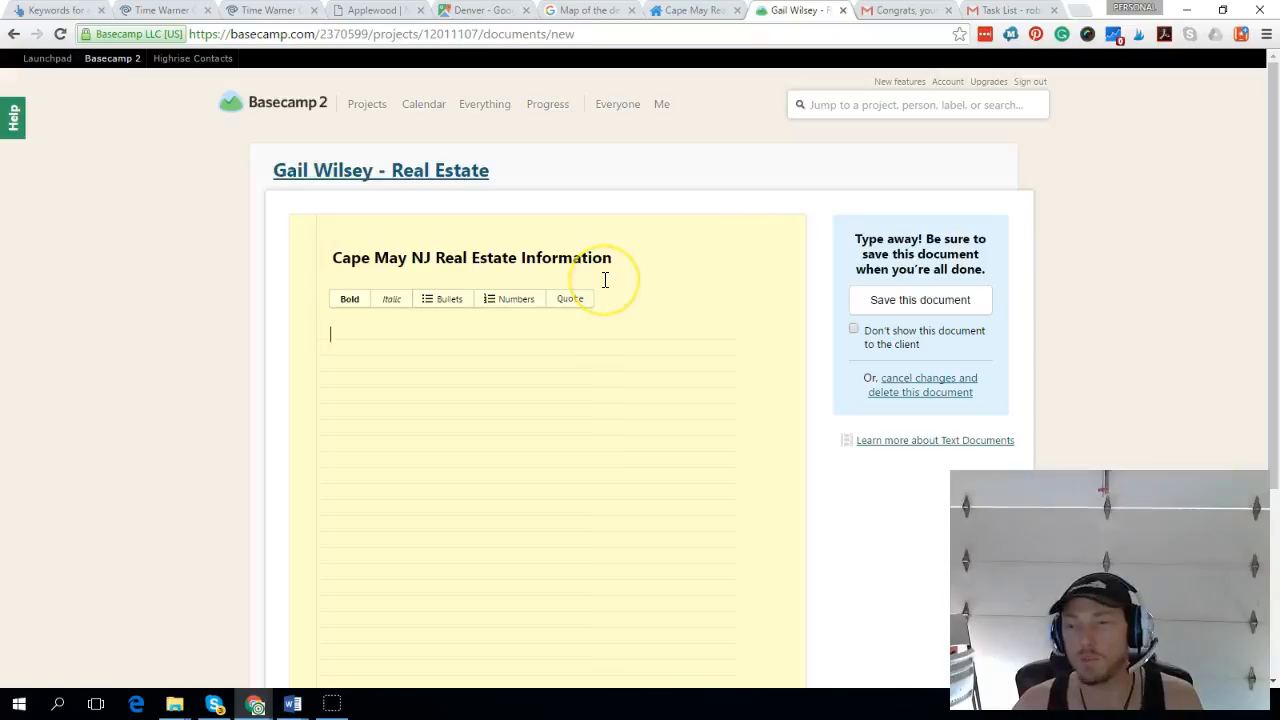
pyautogui.moveTo(603, 241); pyautogui.dragTo(323, 266)
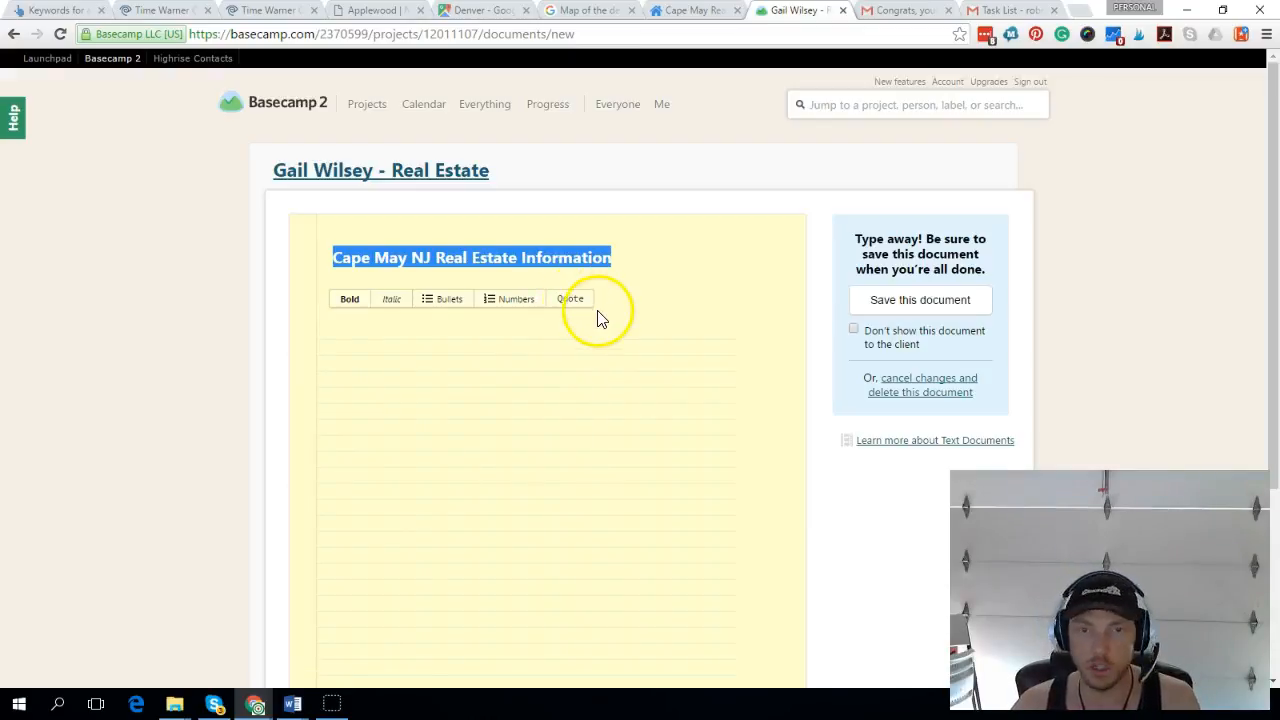
pyautogui.click(343, 329)
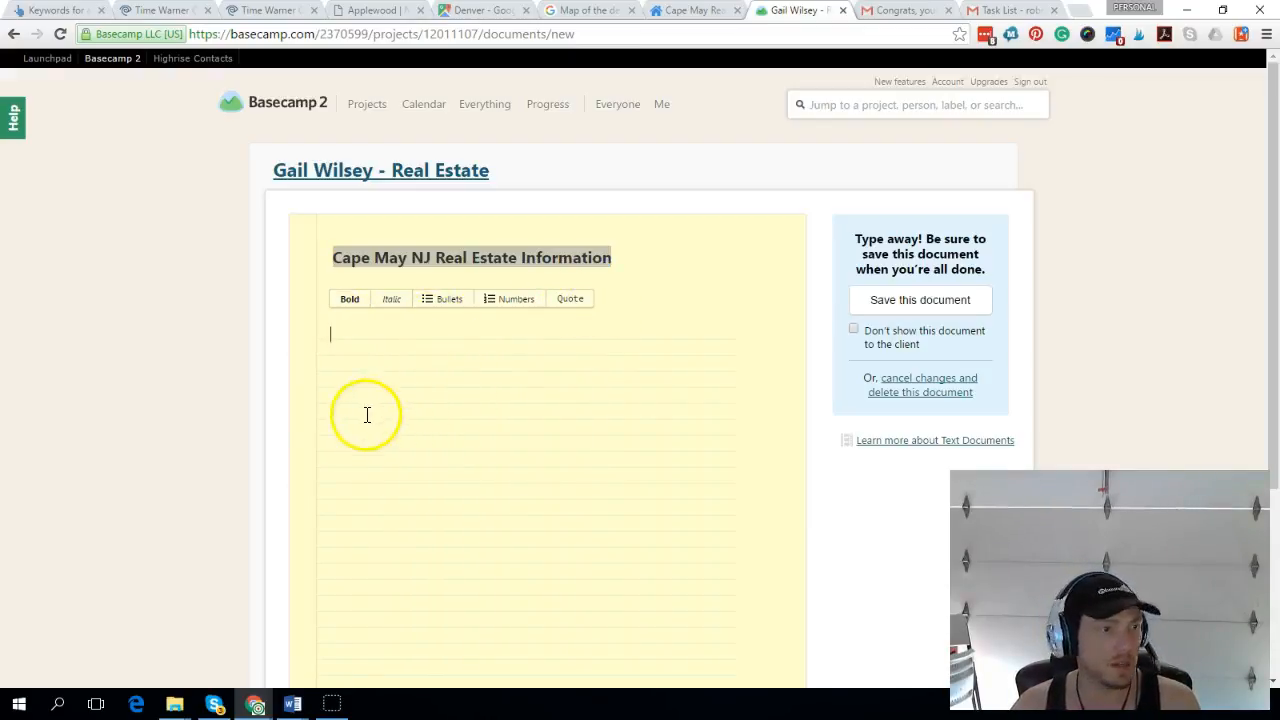
# - Switch to Word and review the structure of the Cape May Nj Real Estate Information document, from appreciation rates to the lifestyle section
pyautogui.hotkey('alt', 'Tab')
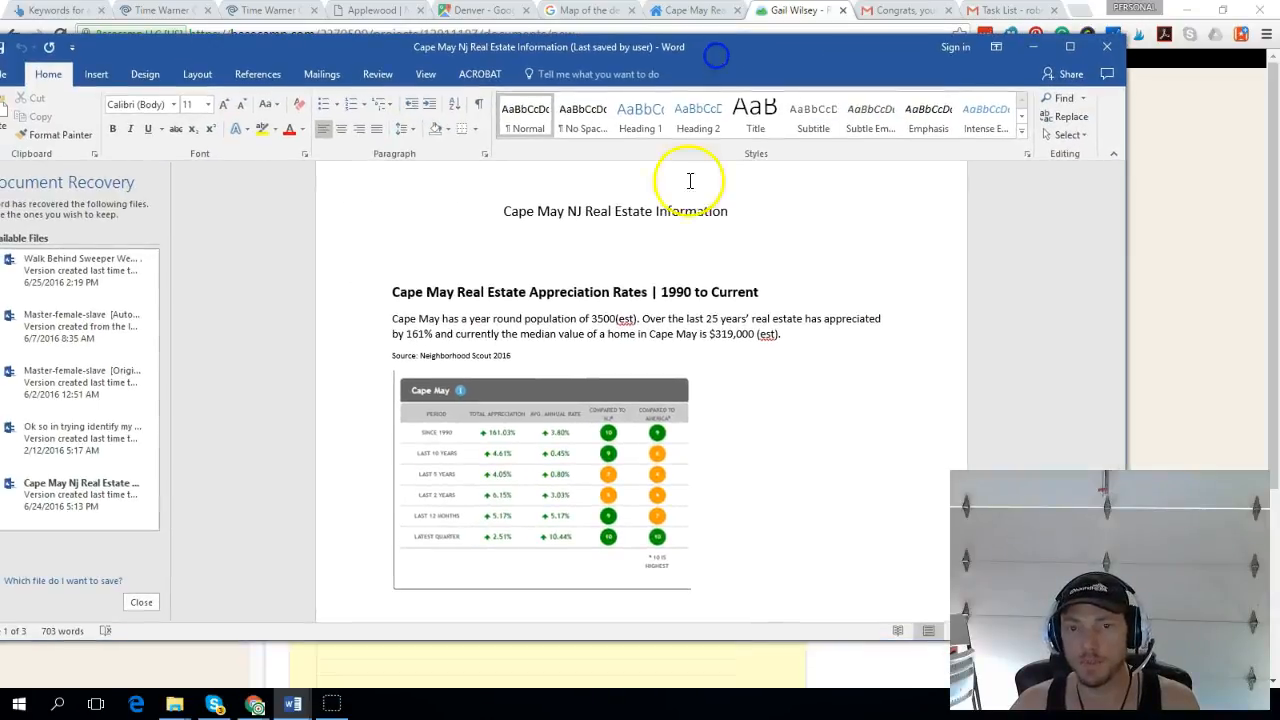
pyautogui.scroll(-1, 531, 272)
pyautogui.scroll(-6, 531, 272)
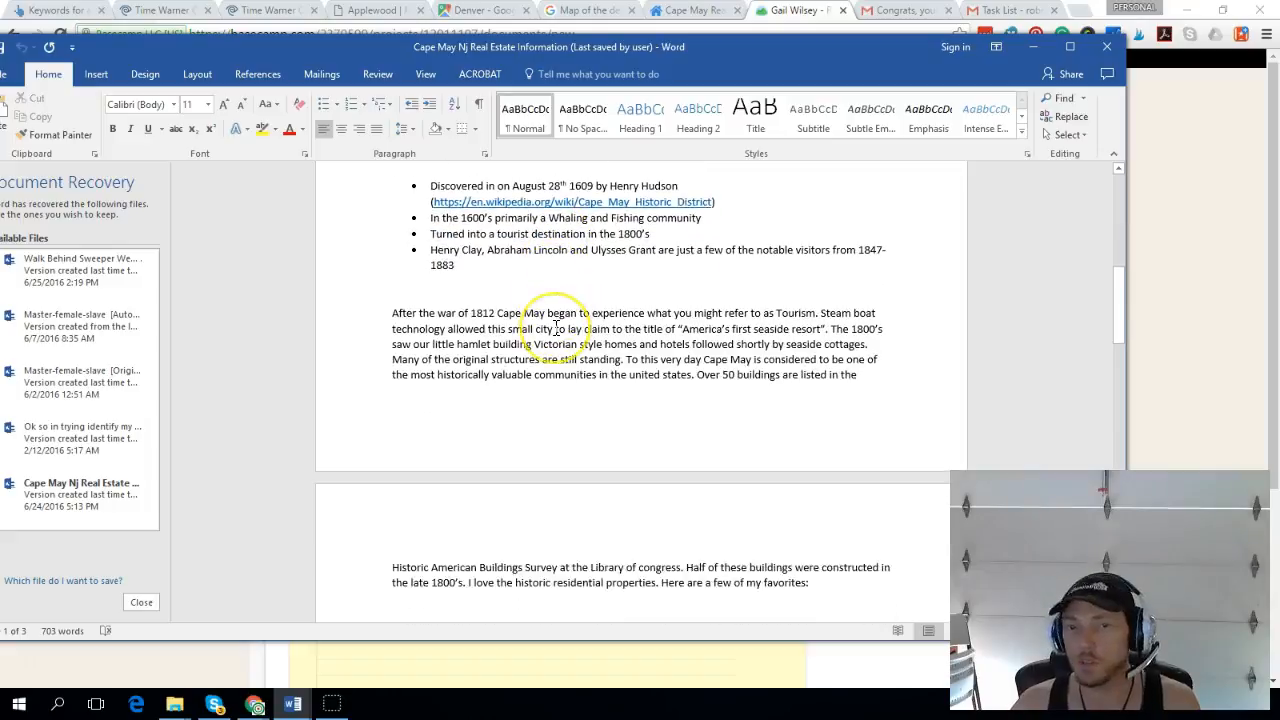
pyautogui.scroll(-1, 557, 328)
pyautogui.scroll(3, 600, 340)
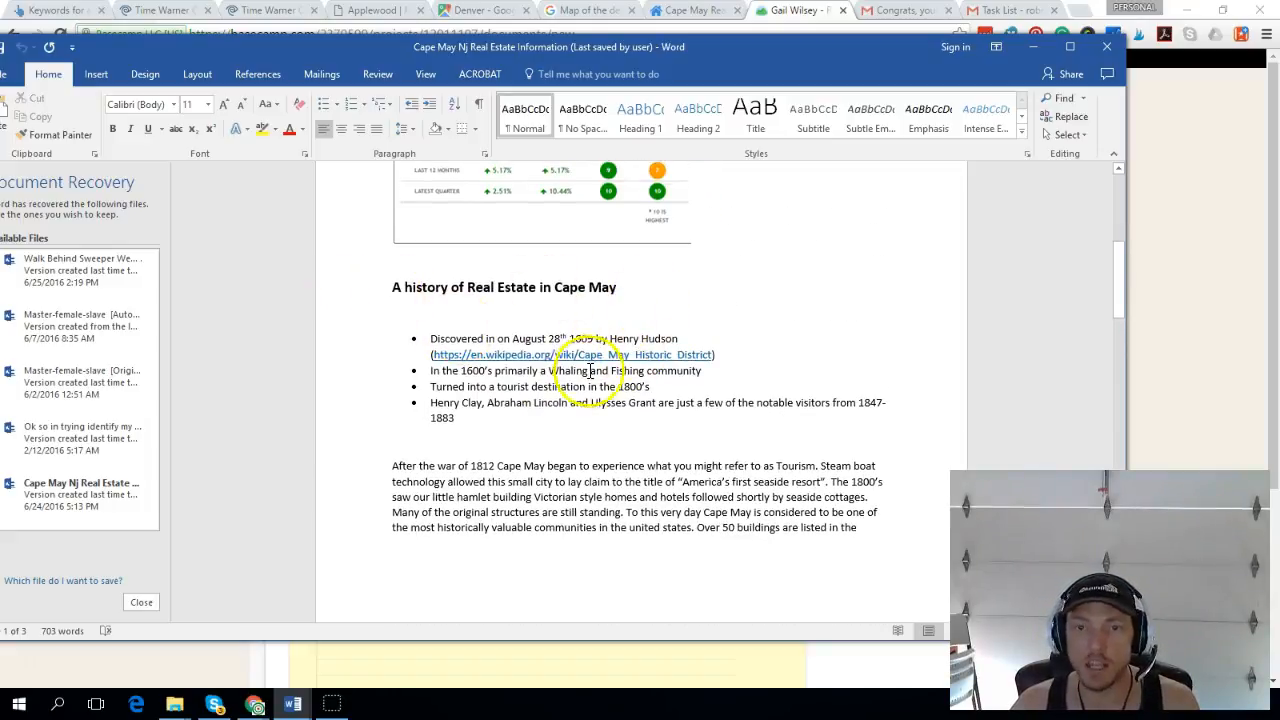
pyautogui.scroll(-13, 617, 321)
pyautogui.scroll(-6, 449, 455)
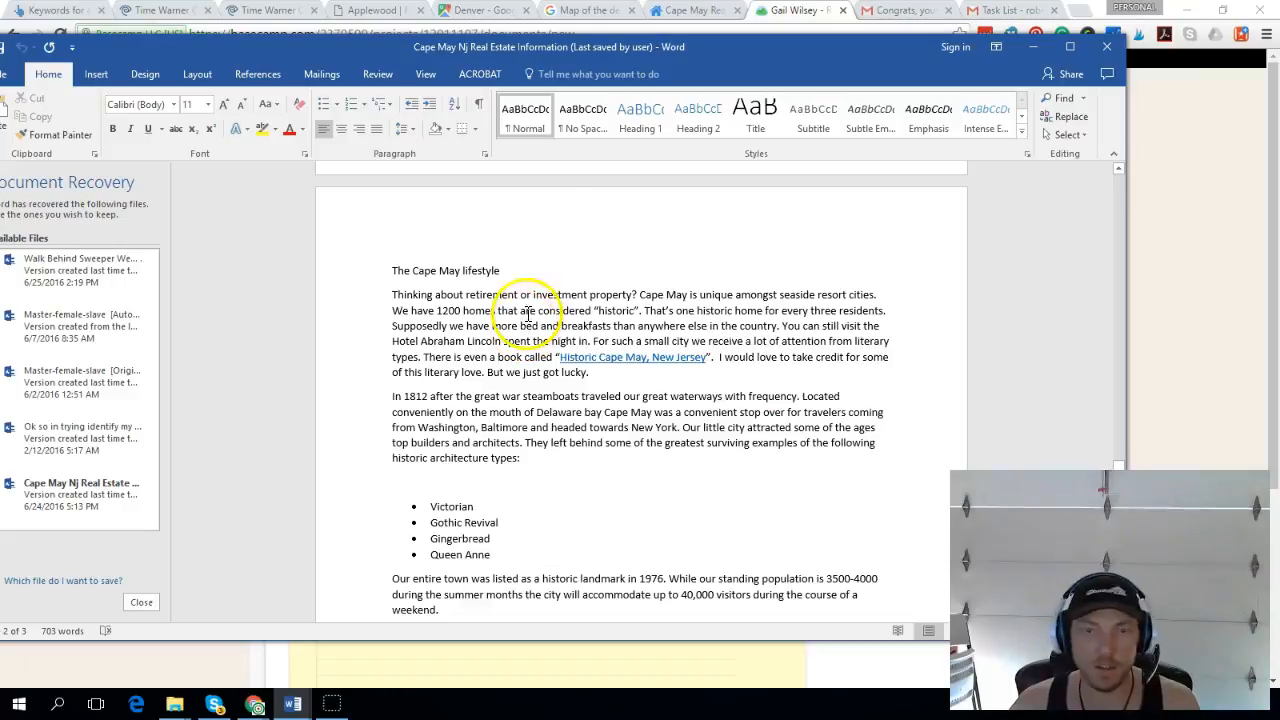
pyautogui.moveTo(754, 60); pyautogui.dragTo(0, 90)
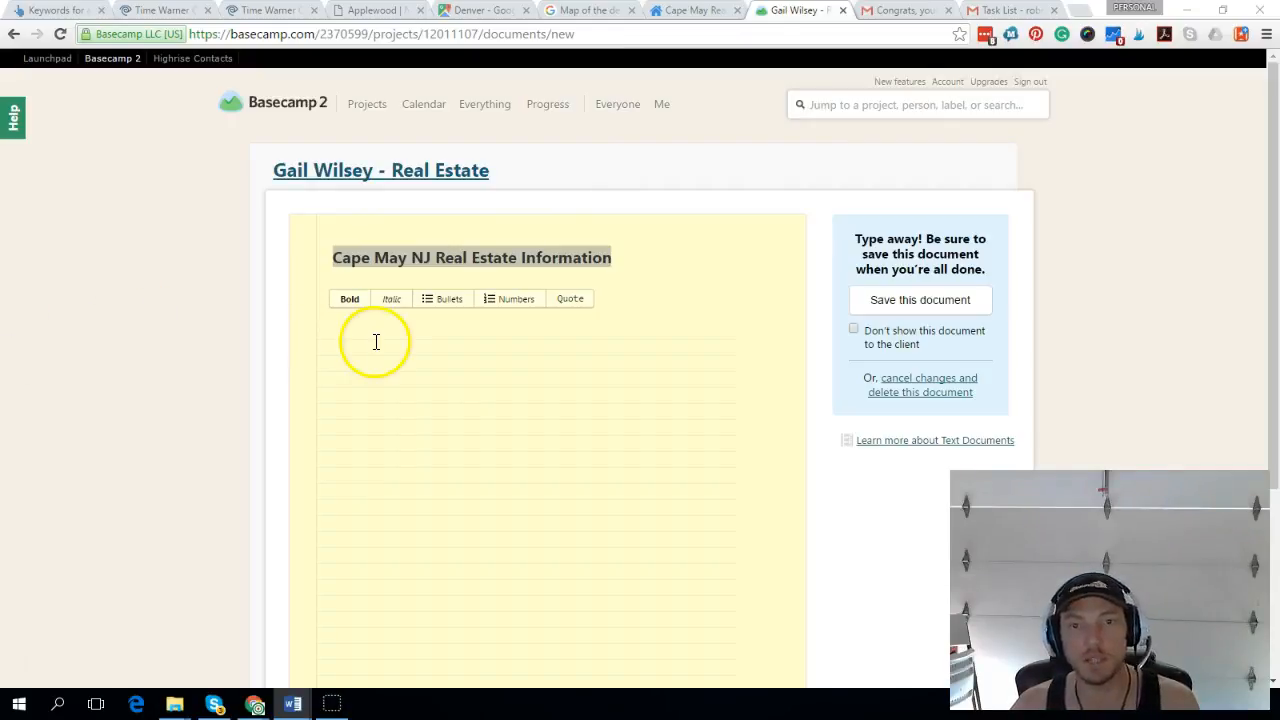
# - Enter "Cape May Real Estate Appreciation Rates" as the first line of the Basecamp document's body
pyautogui.click(424, 340)
pyautogui.click(439, 451)
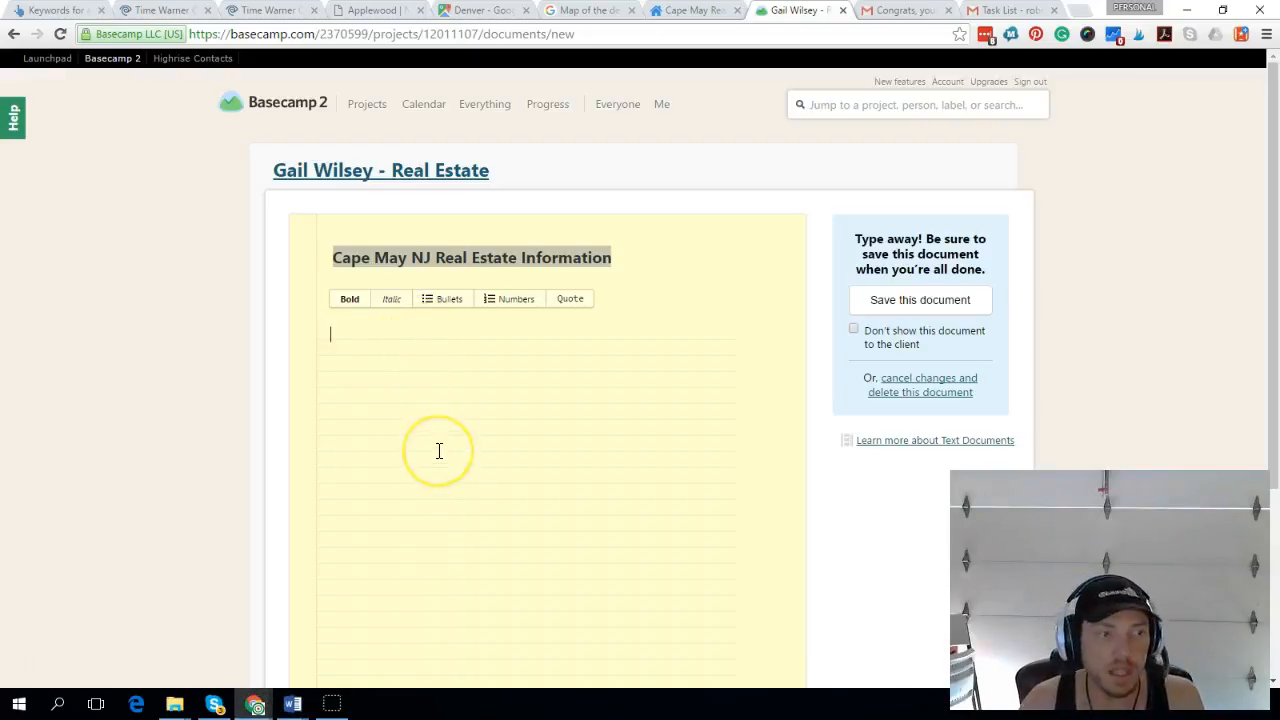
pyautogui.write('Cape')
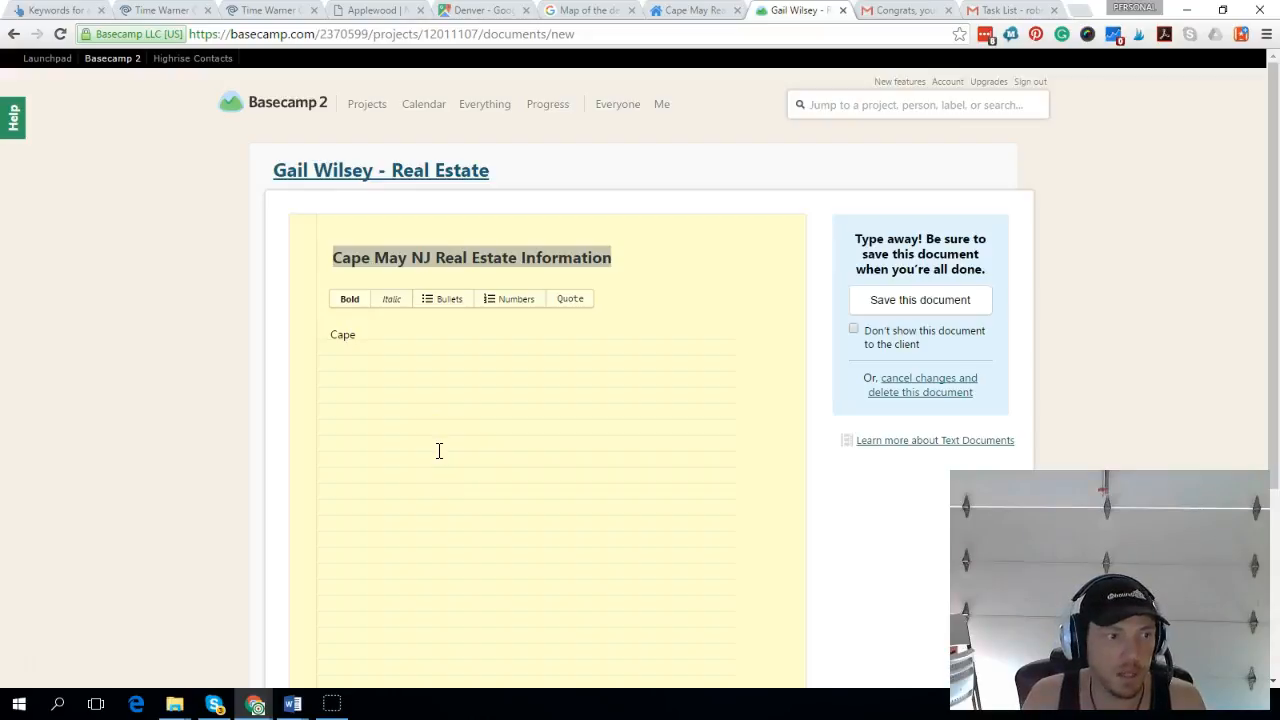
pyautogui.write('May Real Estate')
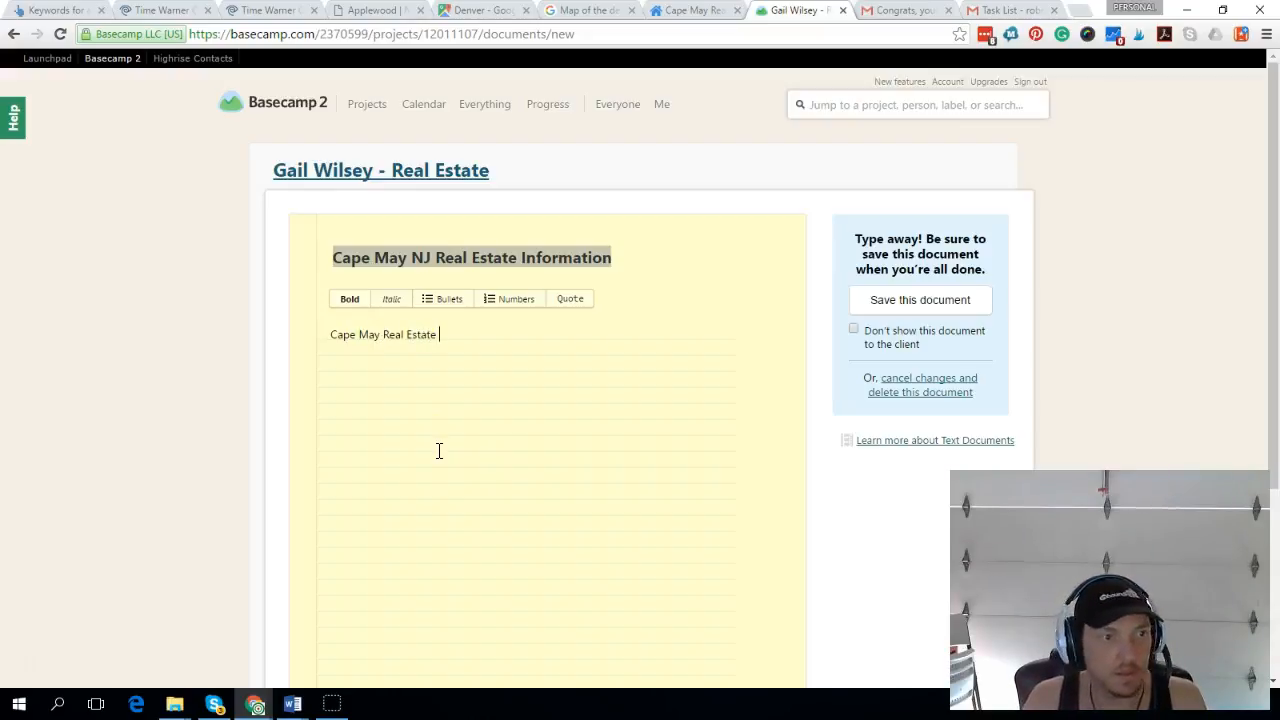
pyautogui.write(' App')
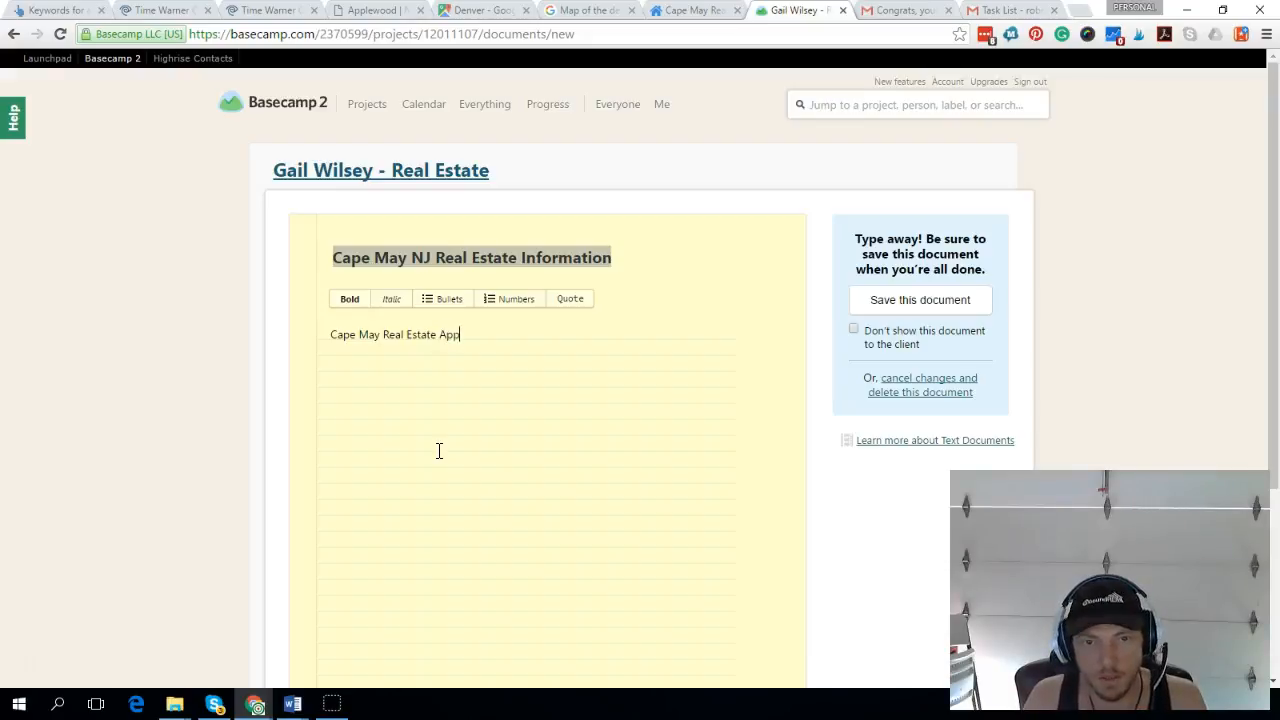
pyautogui.write('re')
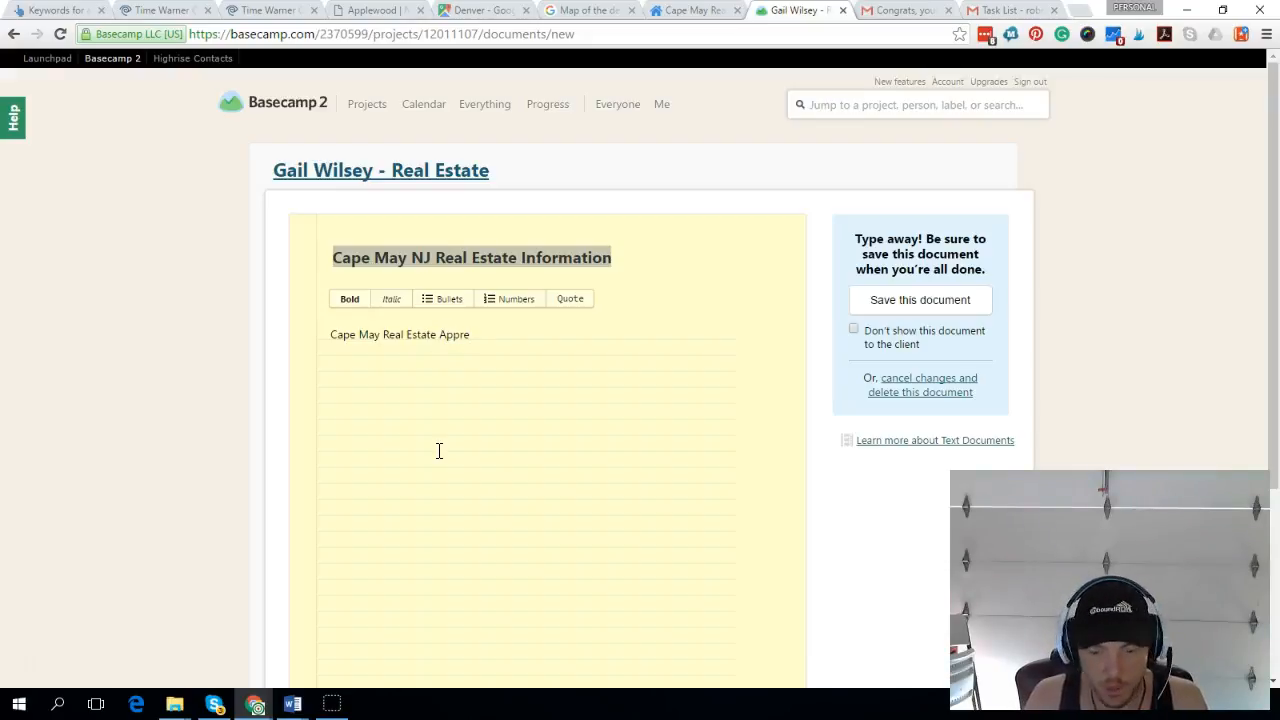
pyautogui.write('ci')
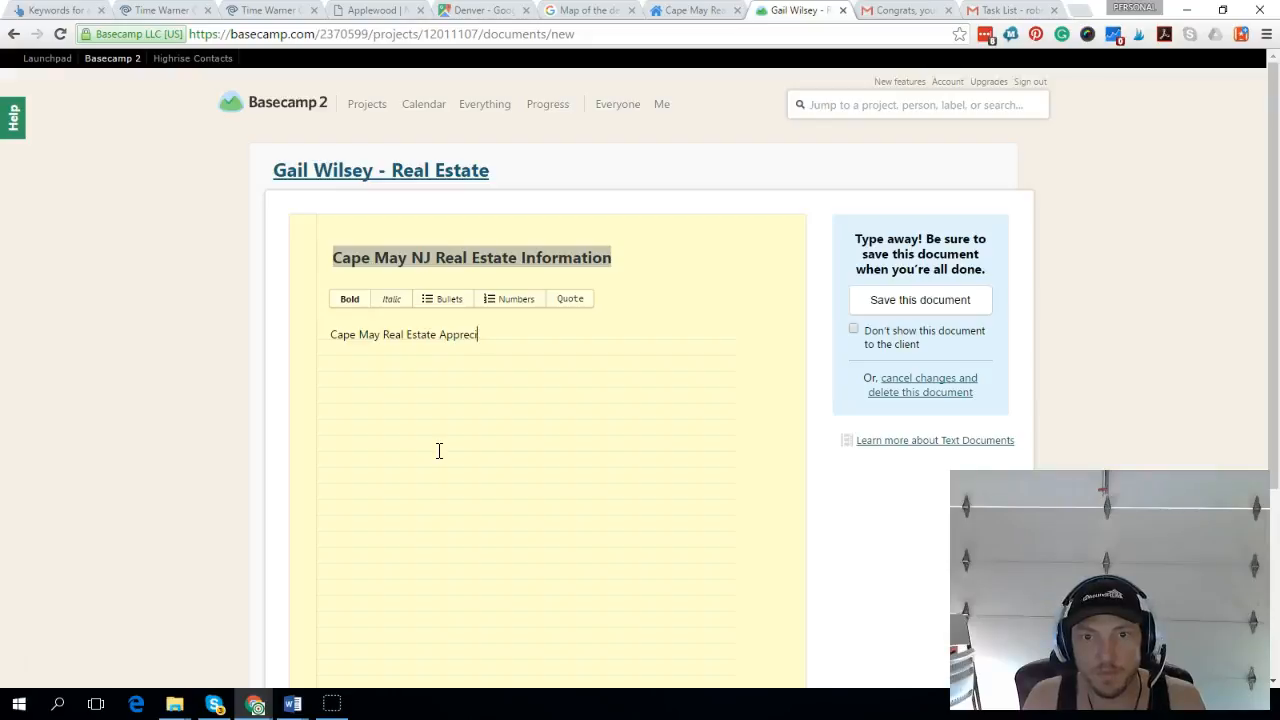
pyautogui.write('tation ra')
pyautogui.write('t')
pyautogui.press('BackSpace')
pyautogui.press('BackSpace')
pyautogui.press('BackSpace')
pyautogui.write('Tern')
pyautogui.press('BackSpace')
pyautogui.press('BackSpace')
pyautogui.press('BackSpace')
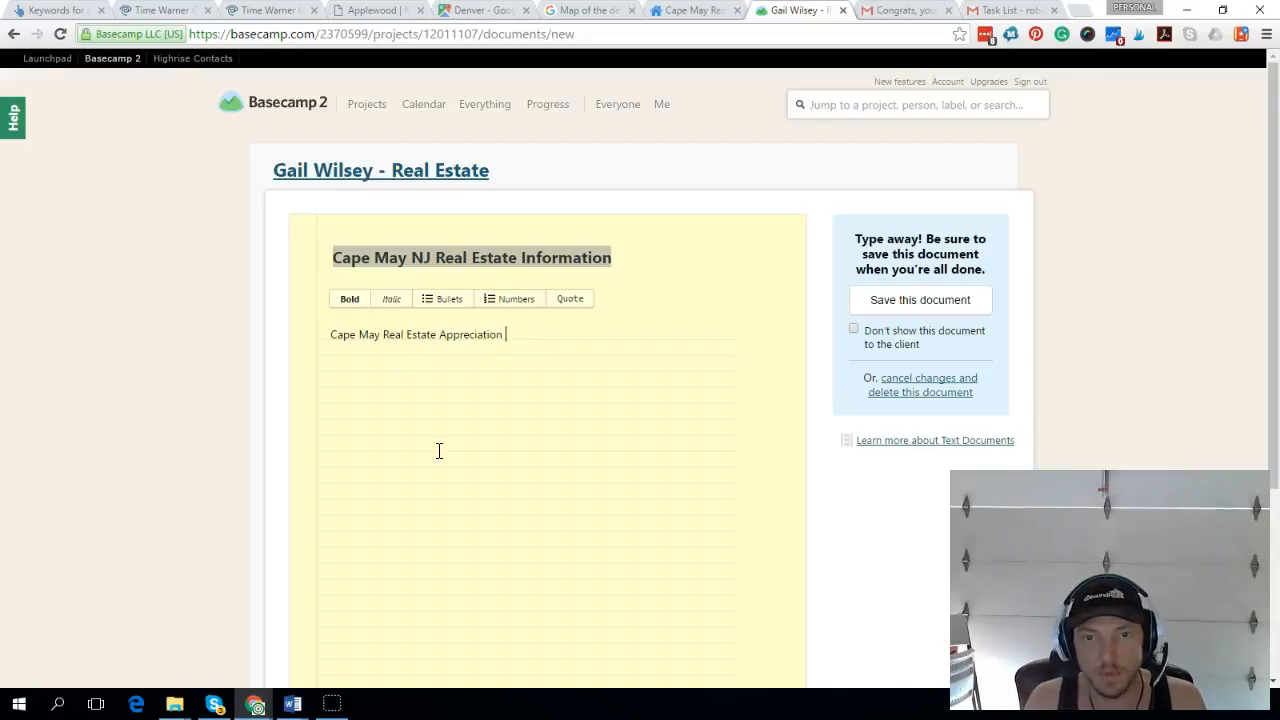
pyautogui.press('BackSpace')
pyautogui.write('Rates')
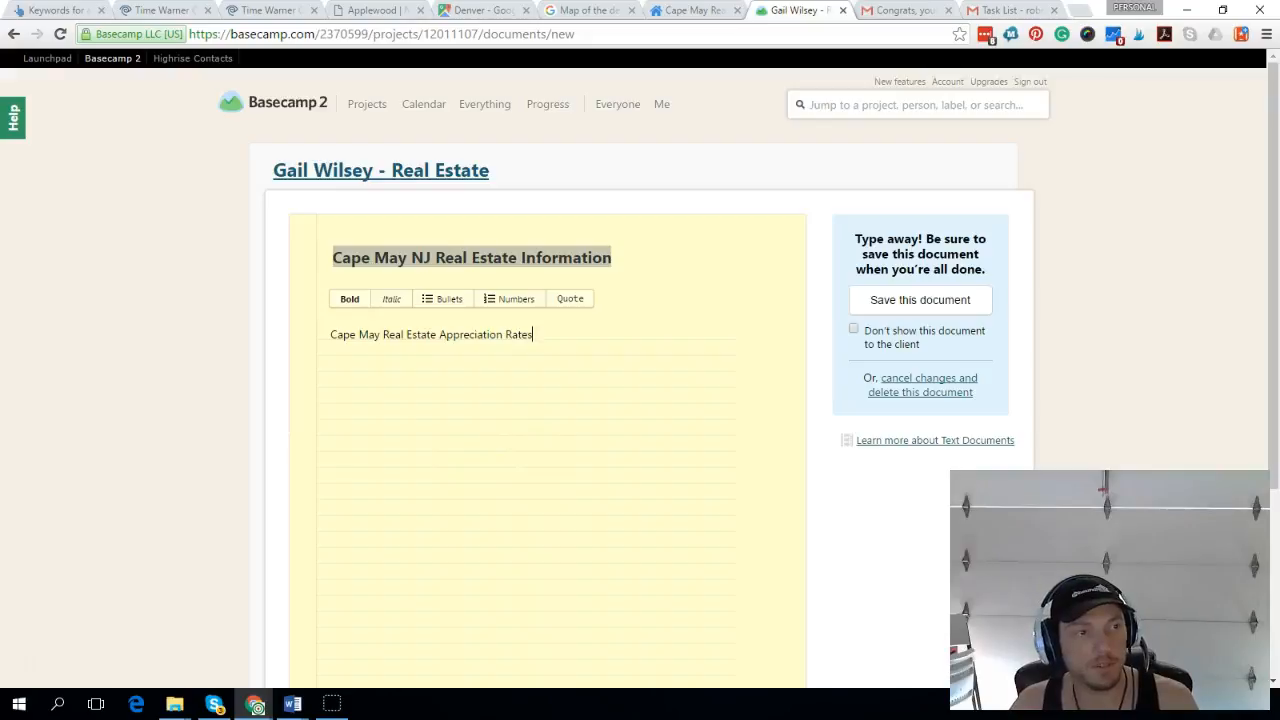
# - Check the appreciation rates heading and its section in the Word document for reference
pyautogui.hotkey('alt', 'Tab')
pyautogui.moveTo(0, 128); pyautogui.dragTo(738, 105)
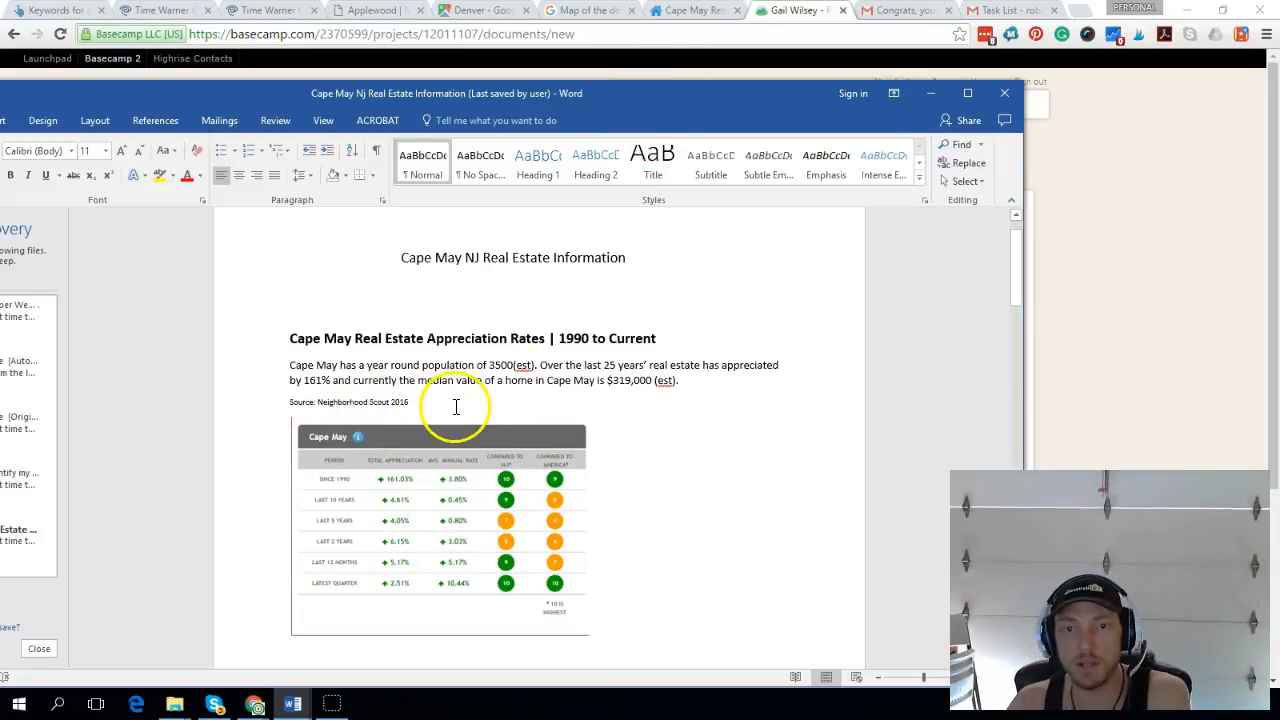
pyautogui.moveTo(683, 98); pyautogui.dragTo(0, 126)
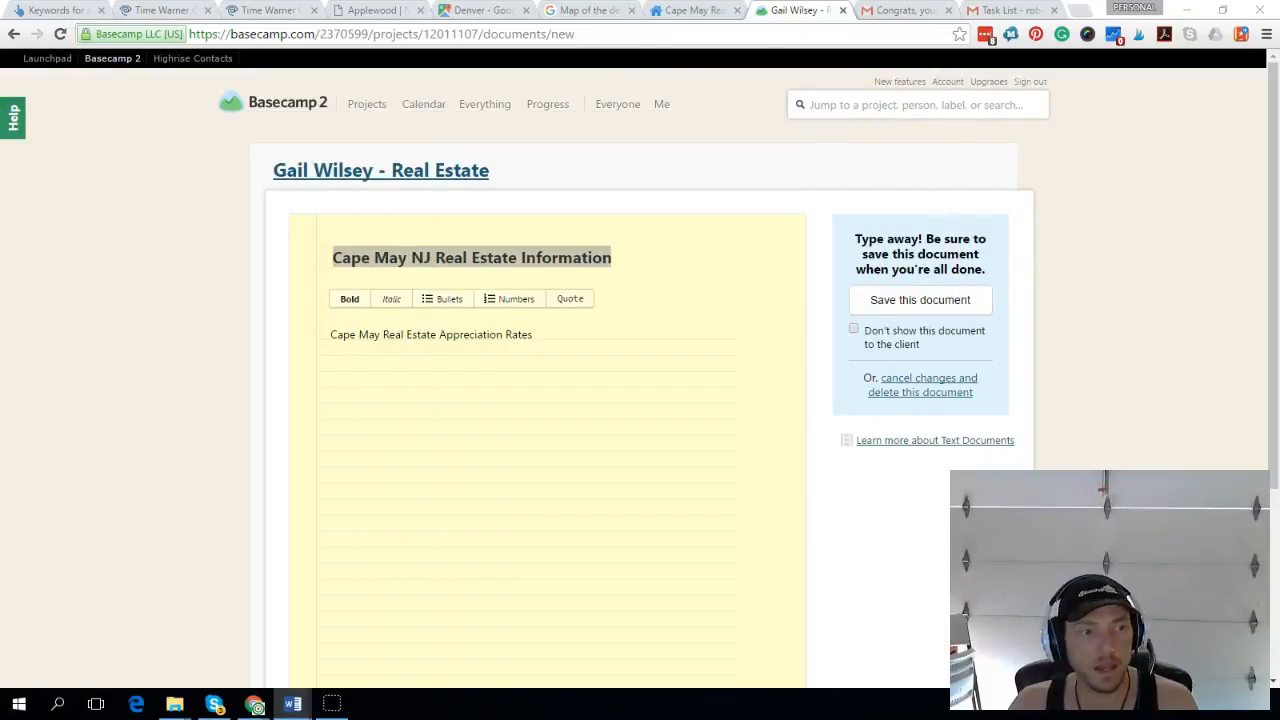
# - Prefix the first body line with "H1 - " and make "Cape May Real Estate Appreciation Rates" bold
pyautogui.click(326, 334)
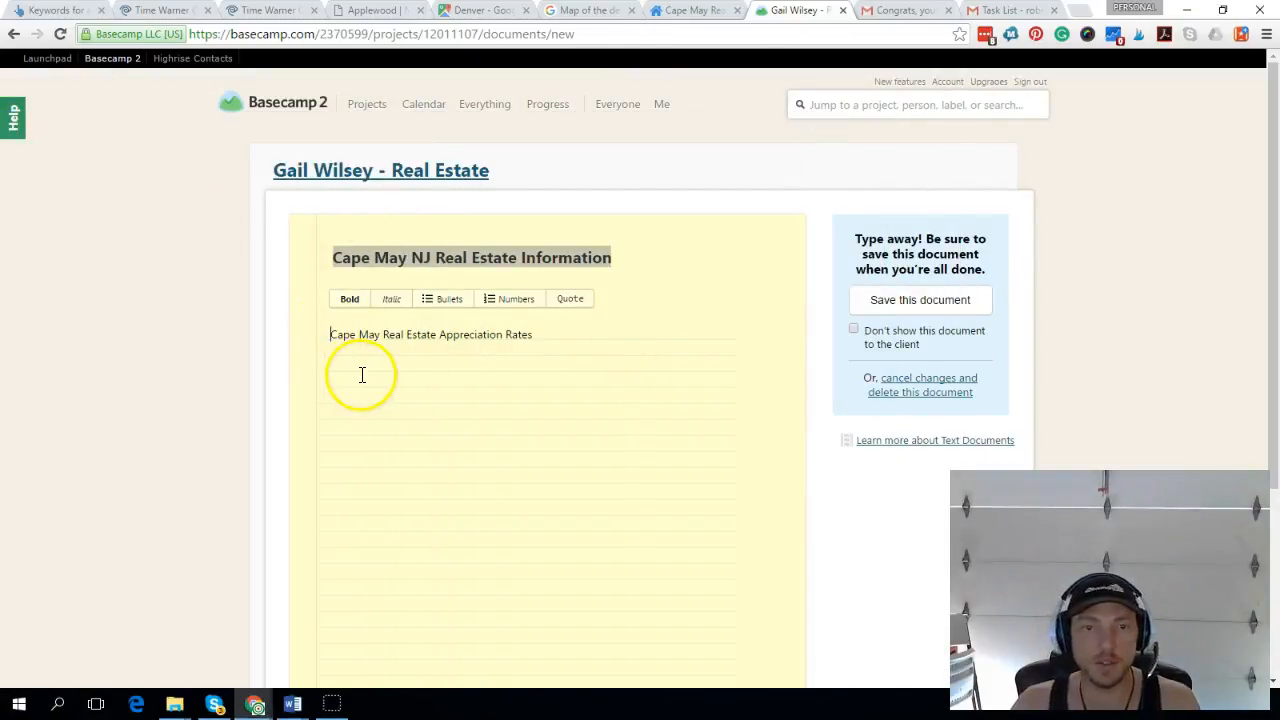
pyautogui.write('H1')
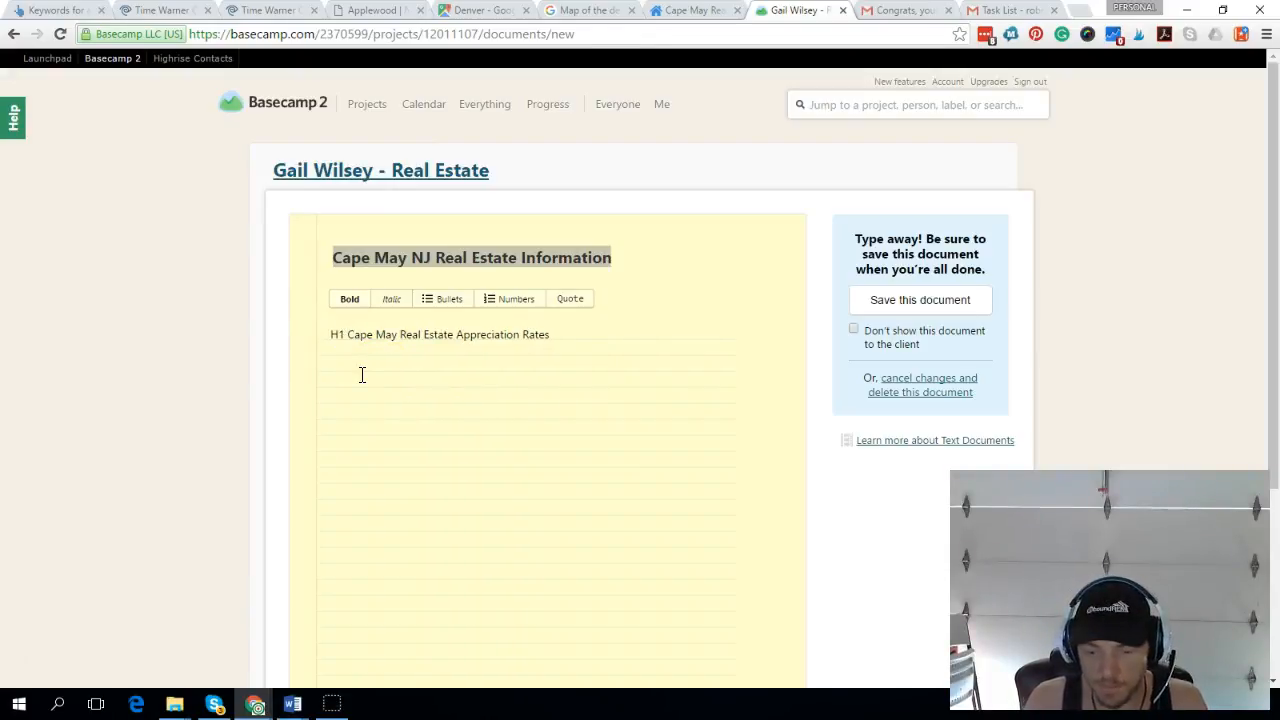
pyautogui.write(' -')
pyautogui.moveTo(557, 336); pyautogui.dragTo(354, 337)
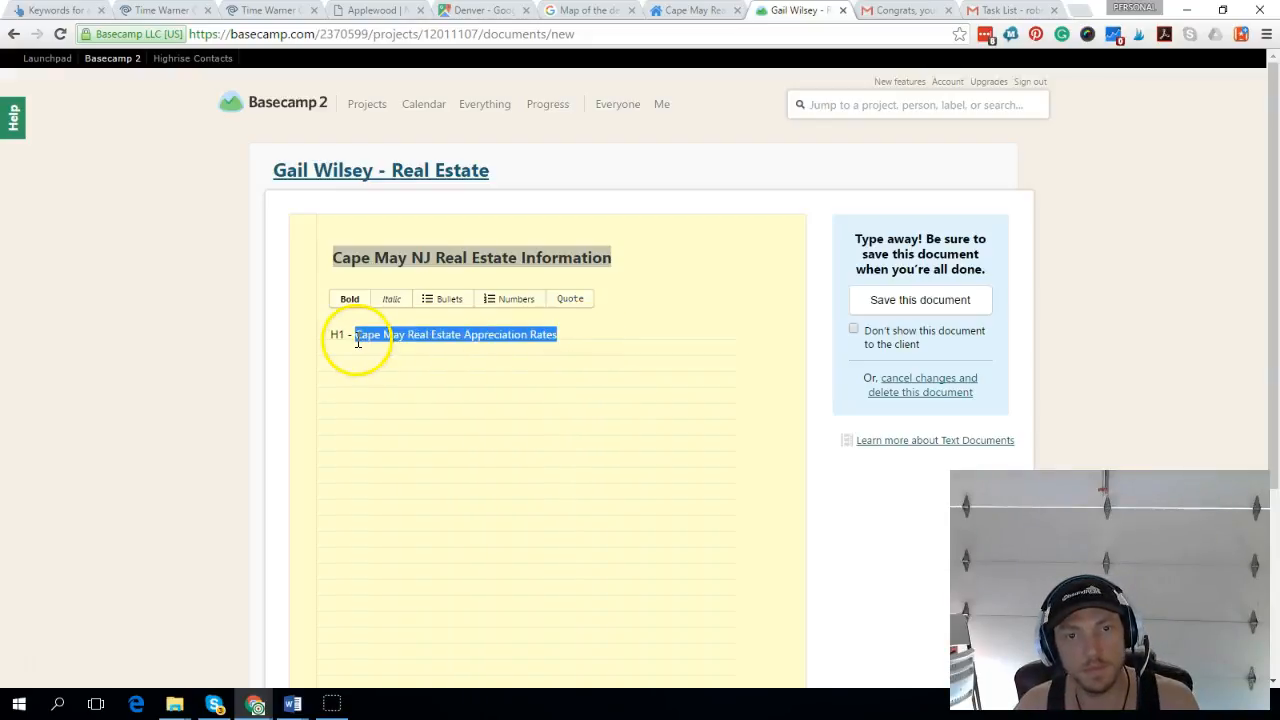
pyautogui.click(349, 298)
pyautogui.click(663, 391)
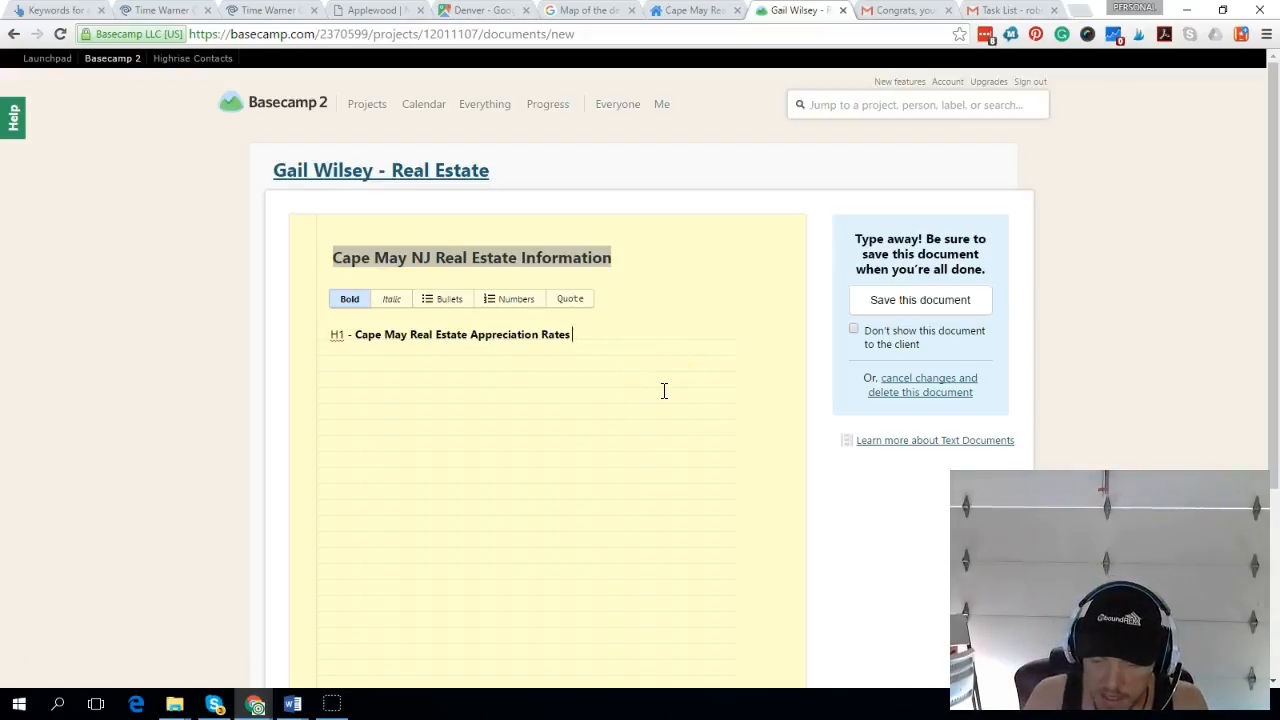
# - Append "| 1990 to 2016" to the H1 appreciation rates heading and start a new line below it
pyautogui.write('| 180')
pyautogui.press('BackSpace')
pyautogui.press('BackSpace')
pyautogui.write('990')
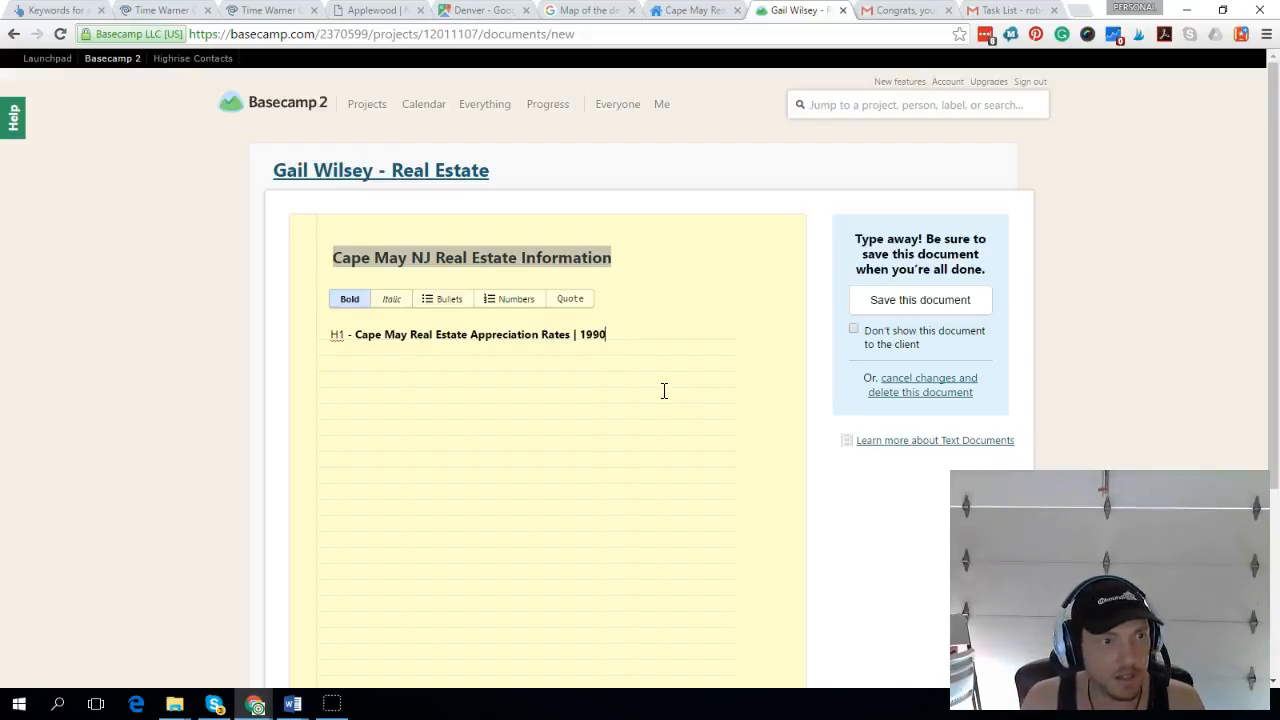
pyautogui.write(' to')
pyautogui.press('BackSpace')
pyautogui.write('0 2016')
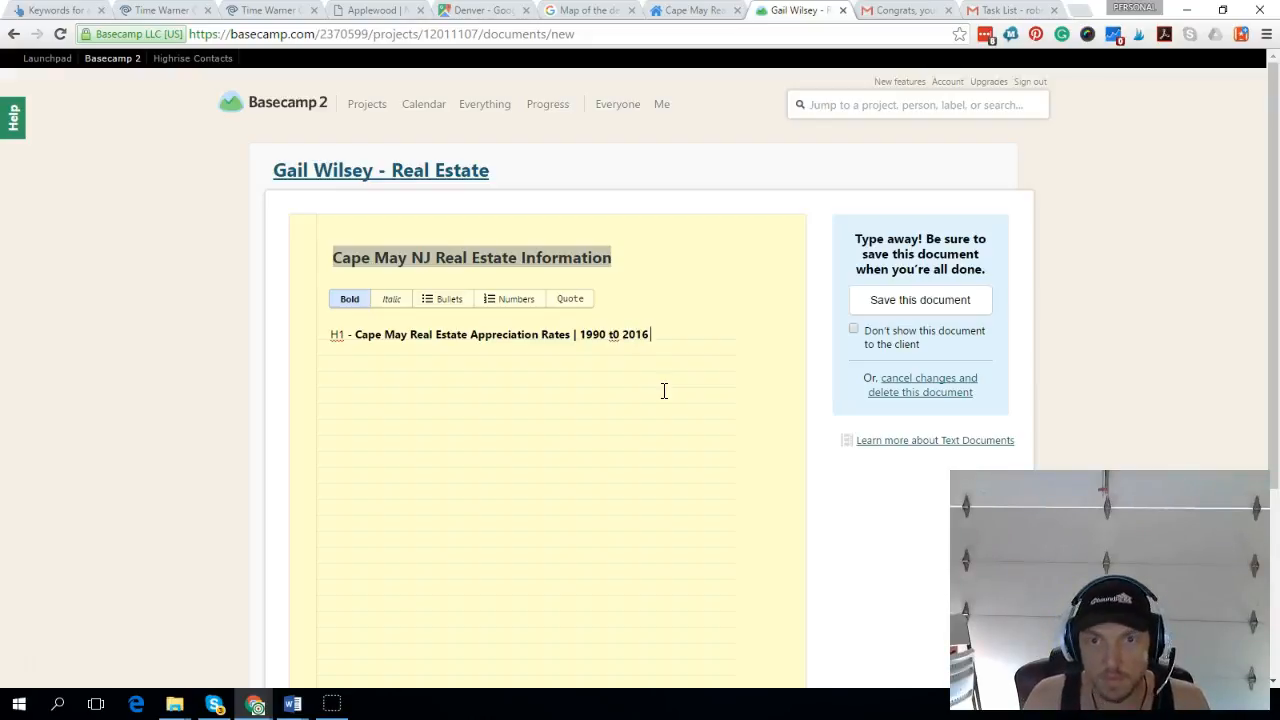
pyautogui.press('BackSpace')
pyautogui.press('BackSpace')
pyautogui.press('BackSpace')
pyautogui.press('BackSpace')
pyautogui.press('BackSpace')
pyautogui.press('BackSpace')
pyautogui.press('BackSpace')
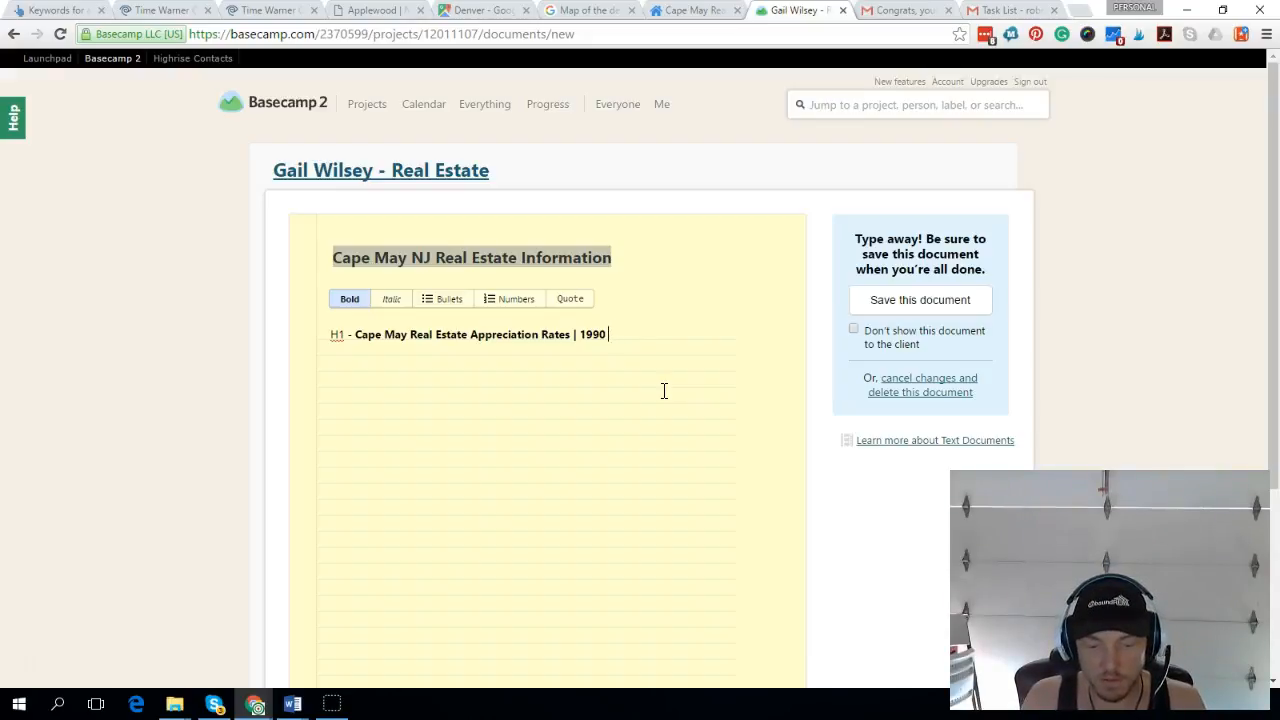
pyautogui.write('to 20')
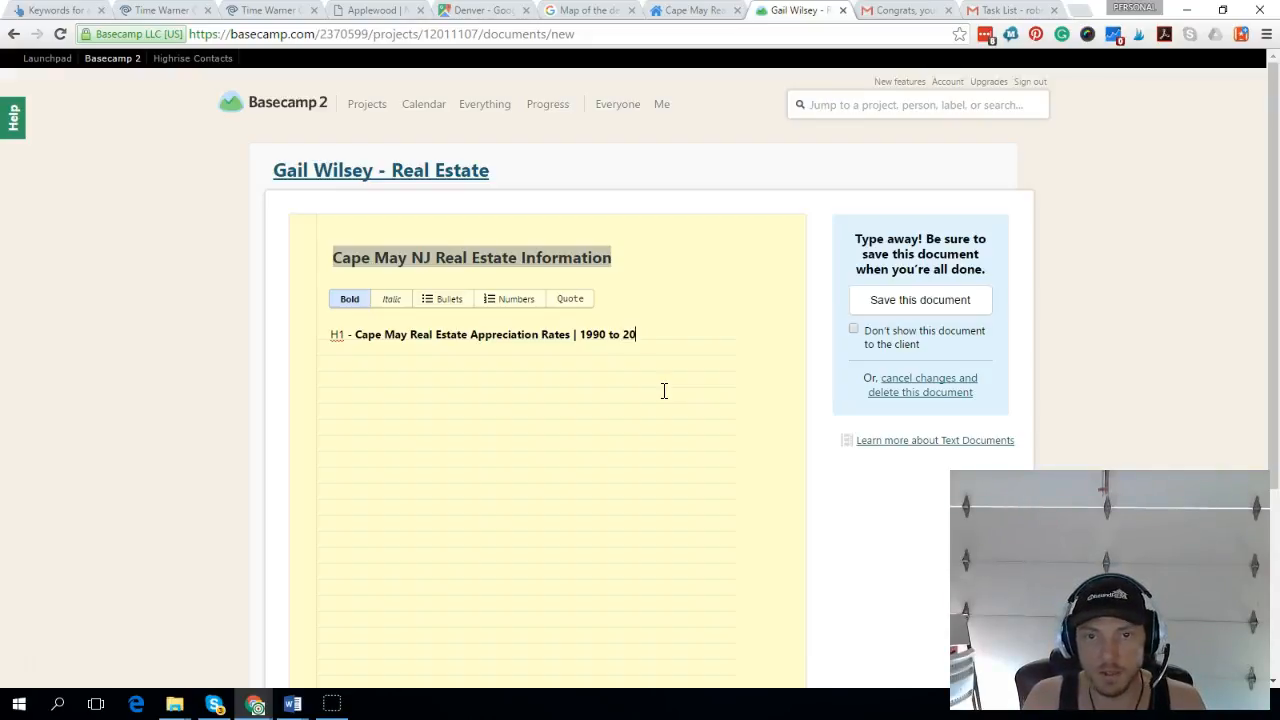
pyautogui.write('16')
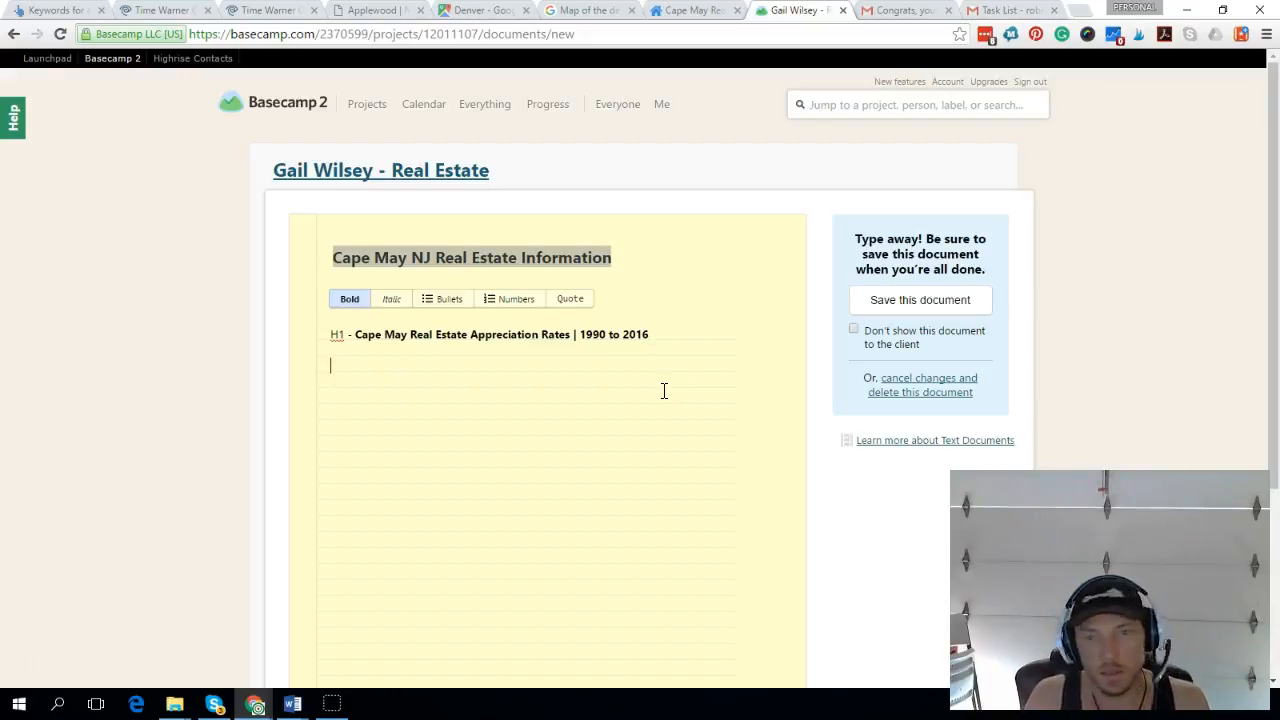
pyautogui.press('Return')
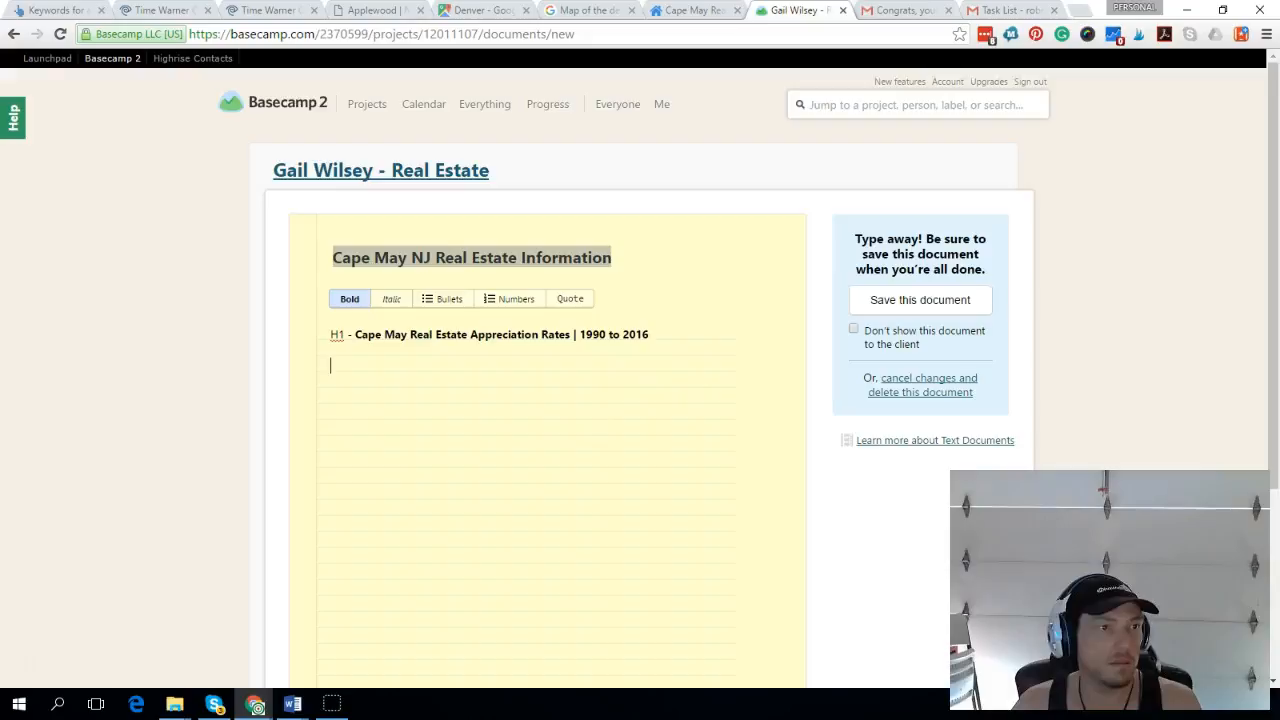
# - Review the appreciation rates paragraph, its table and the start of the history section in the Word document
pyautogui.moveTo(0, 83); pyautogui.dragTo(672, 107)
pyautogui.scroll(-1, 682, 435)
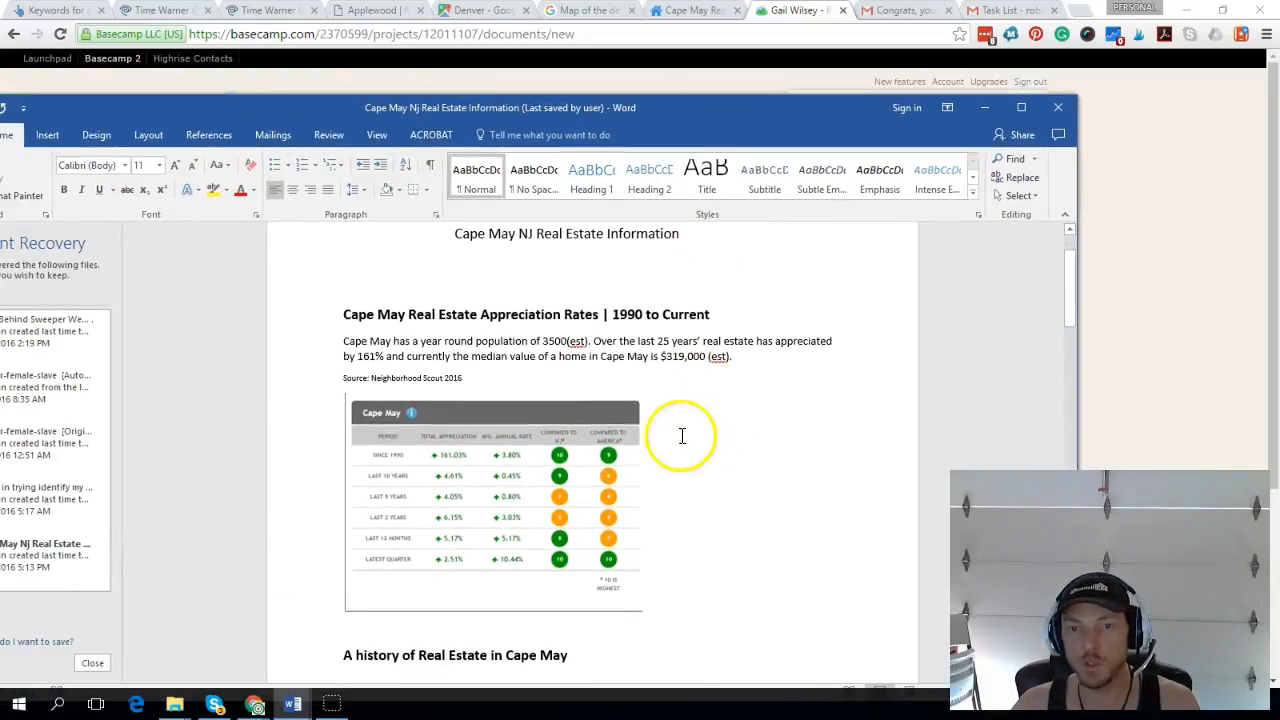
pyautogui.scroll(-5, 640, 370)
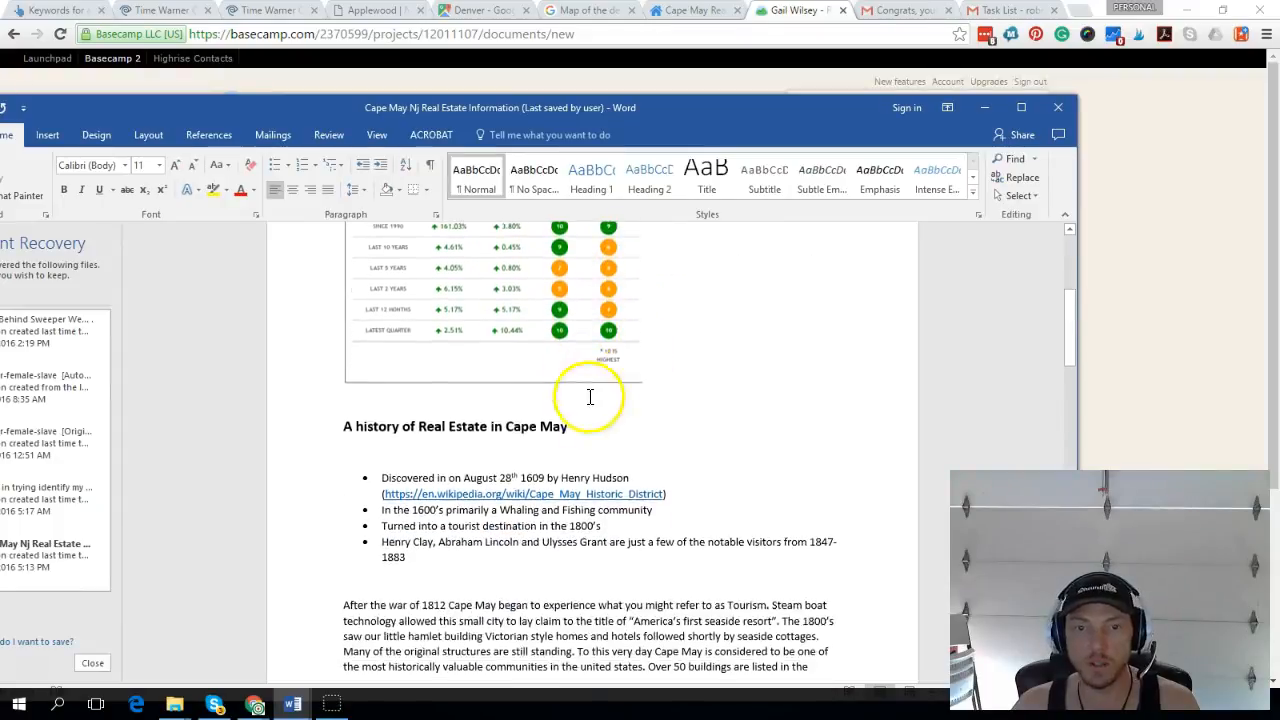
pyautogui.scroll(4, 672, 405)
pyautogui.scroll(-1, 640, 330)
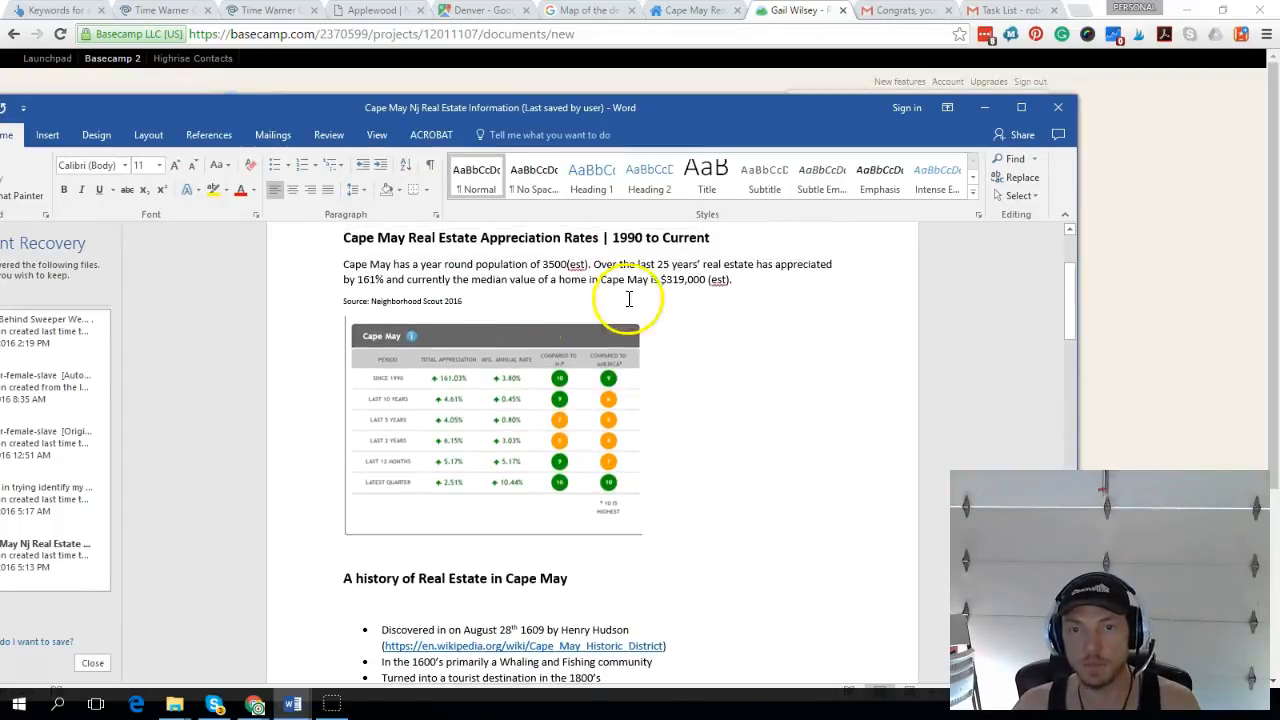
pyautogui.moveTo(763, 112); pyautogui.dragTo(0, 140)
pyautogui.click(345, 347)
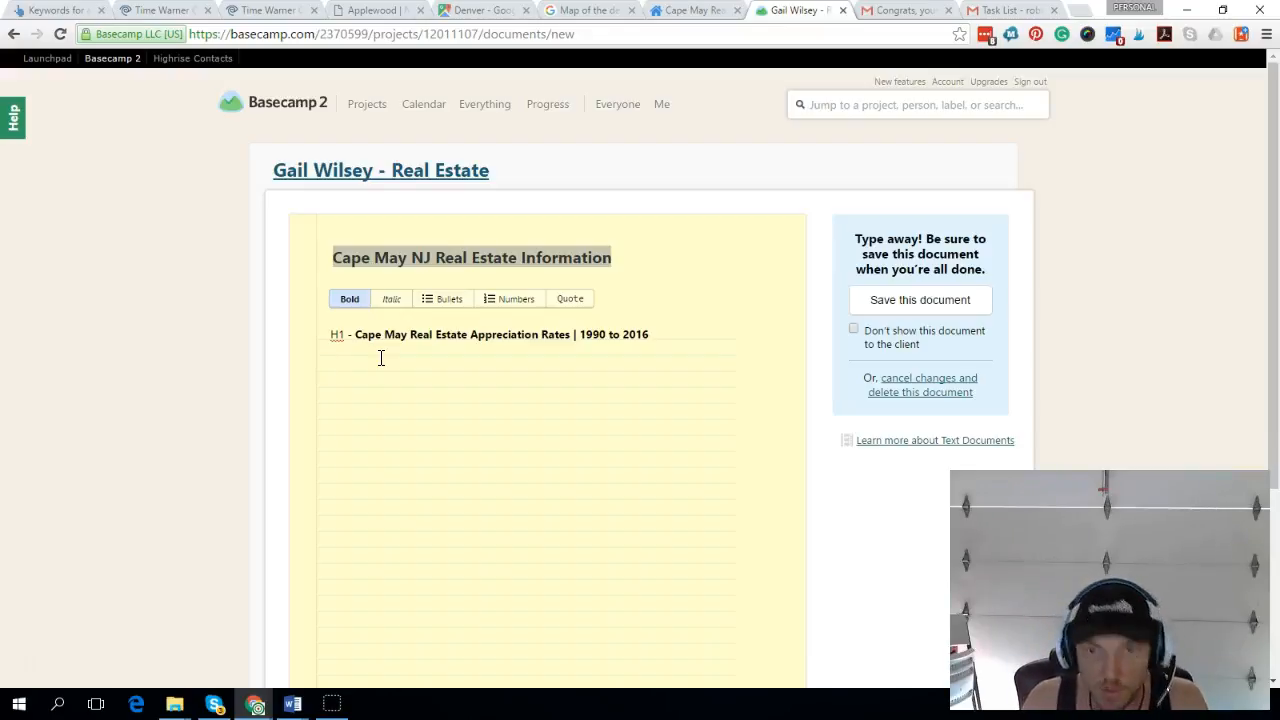
pyautogui.click(440, 301)
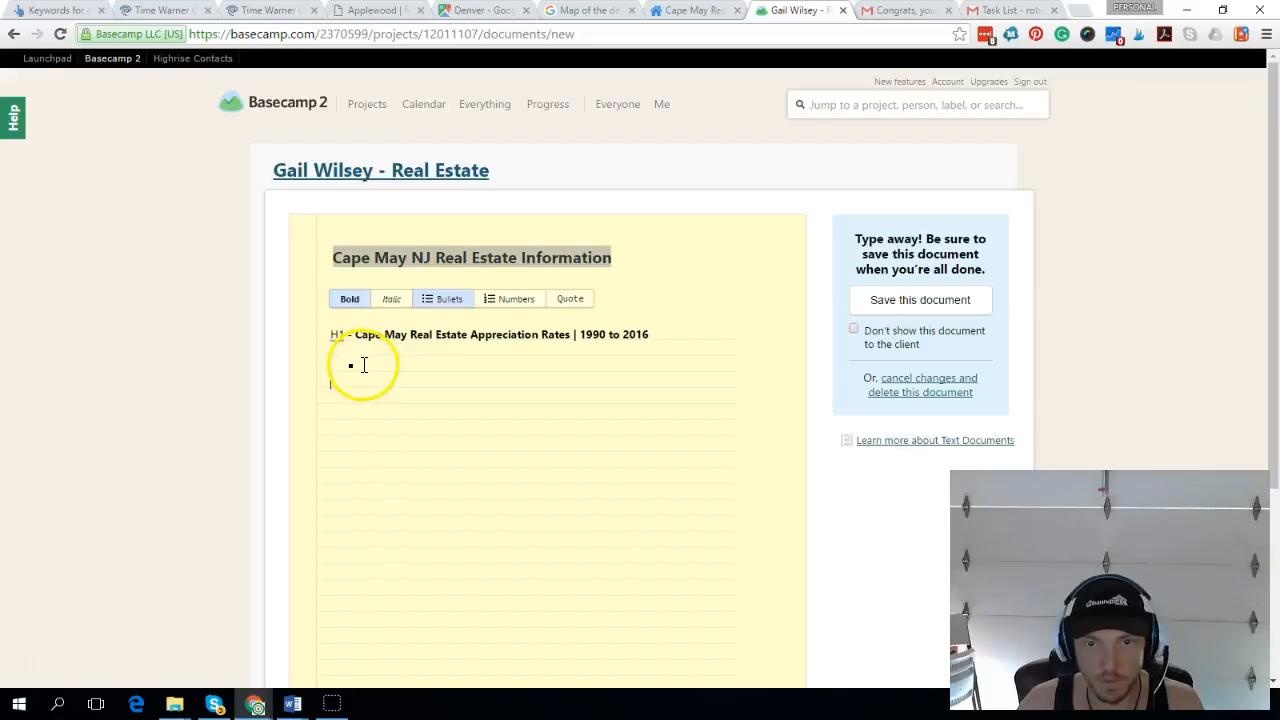
pyautogui.click(674, 329)
pyautogui.click(424, 351)
pyautogui.click(378, 376)
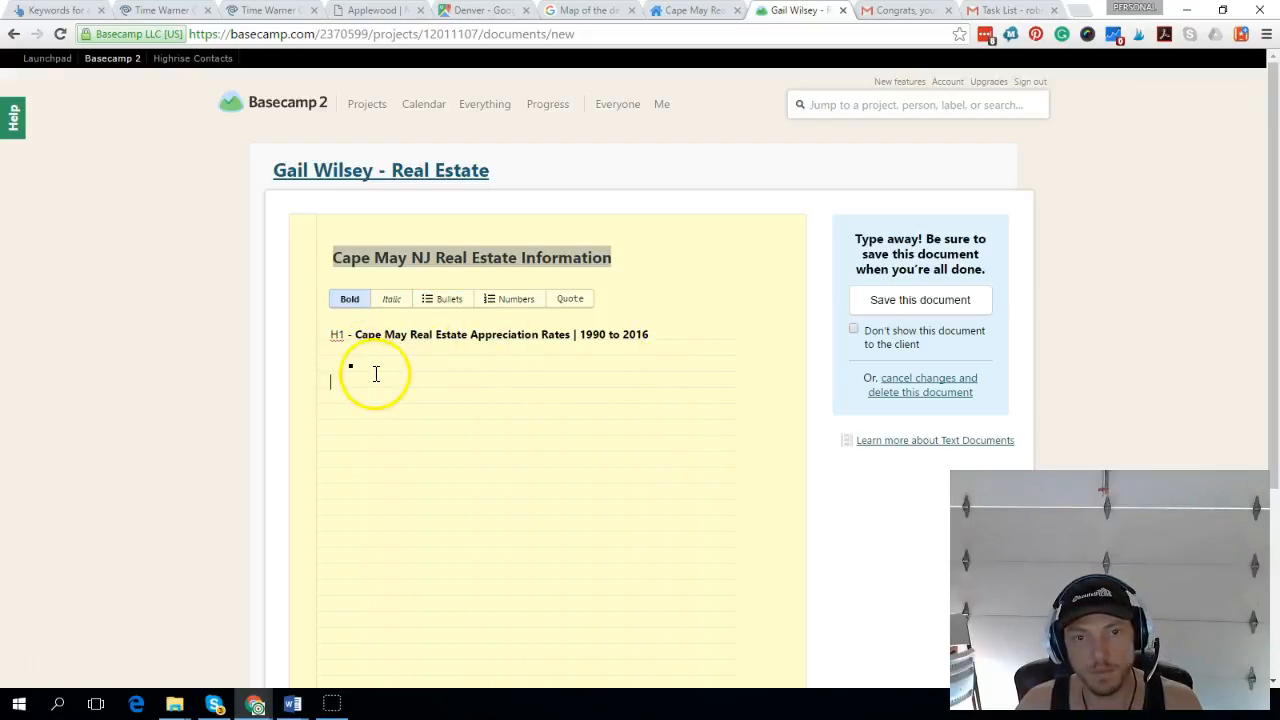
pyautogui.press('BackSpace')
pyautogui.press('BackSpace')
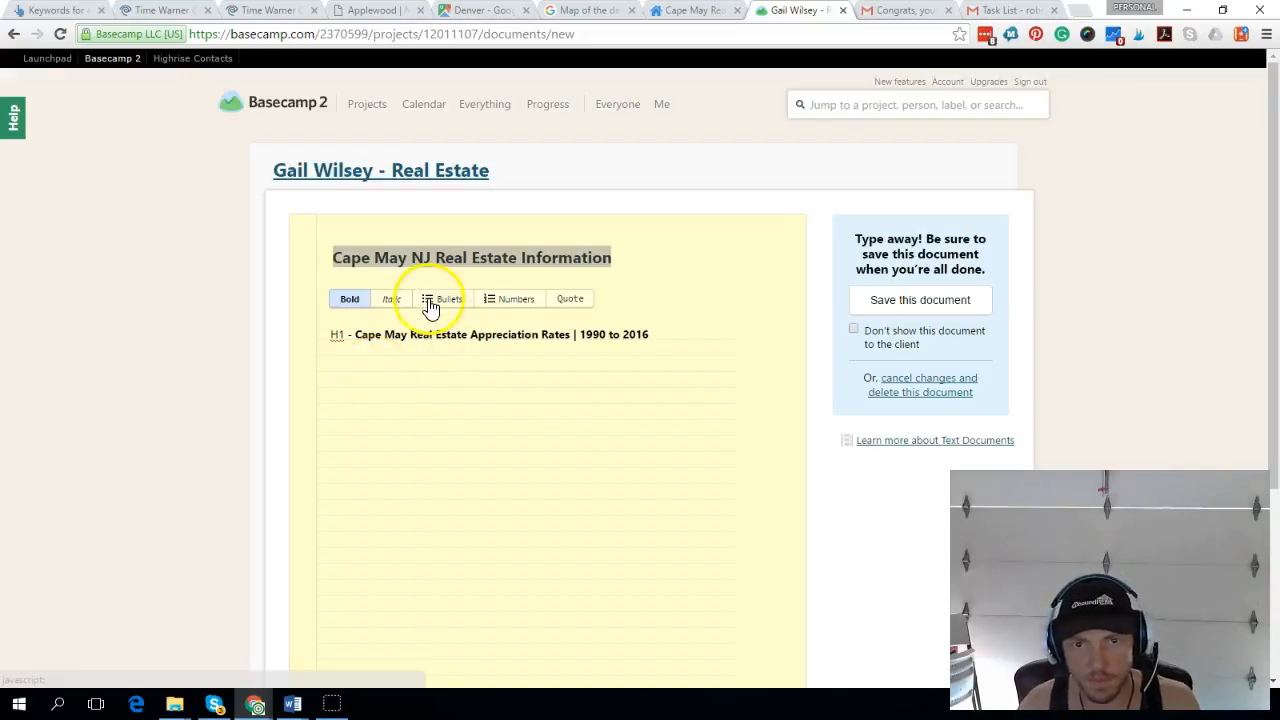
# - Insert a bulleted list under the H1 heading in the Basecamp document, separated from it by a blank line
pyautogui.click(430, 301)
pyautogui.doubleClick(411, 355)
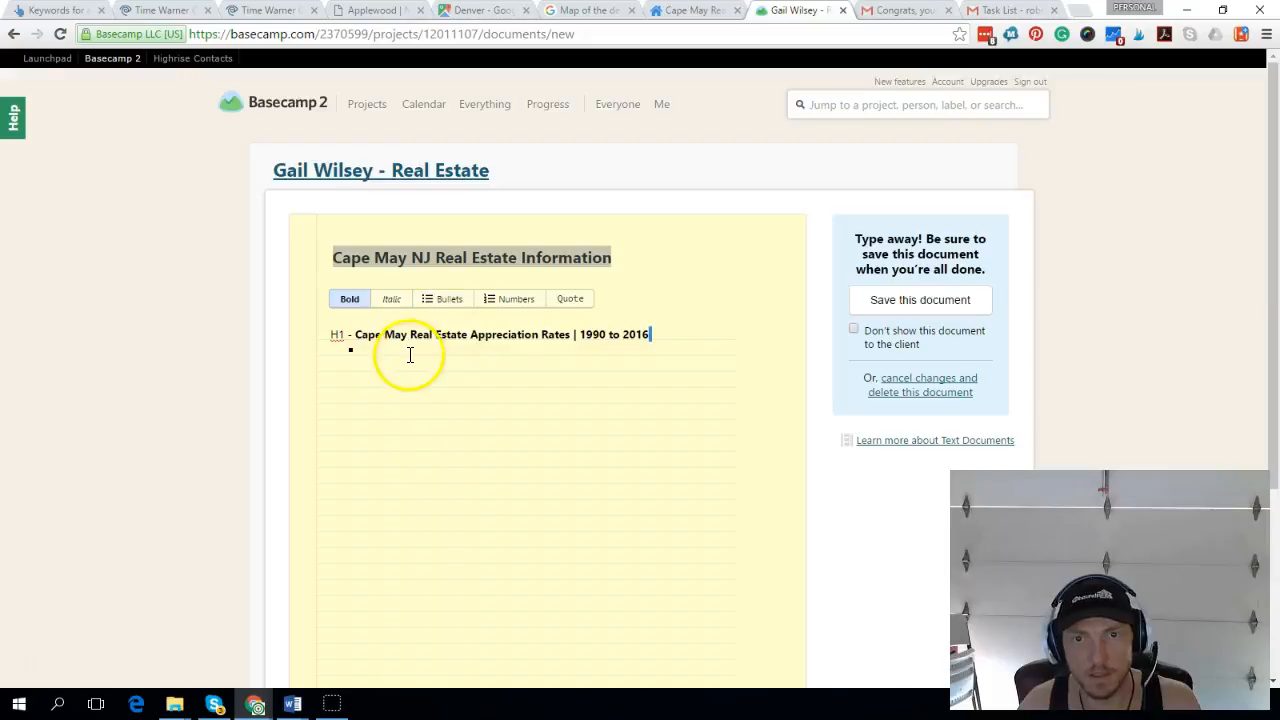
pyautogui.click(571, 364)
pyautogui.press('Return')
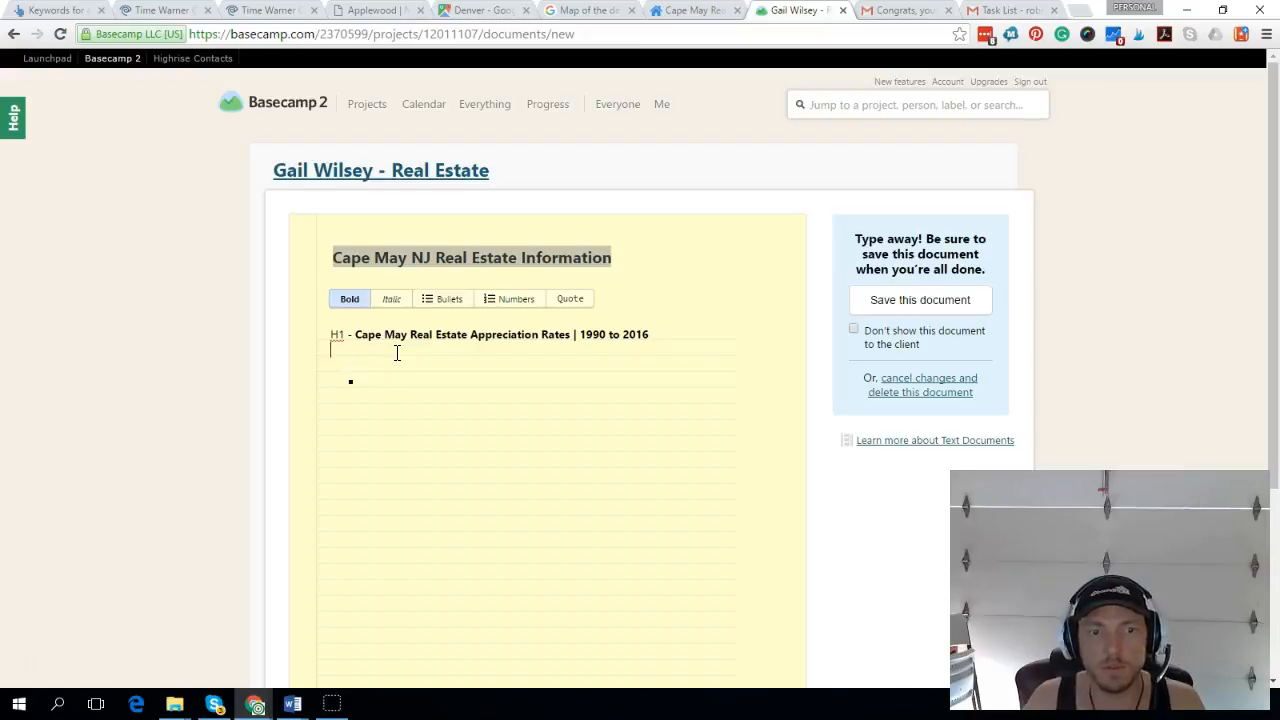
pyautogui.click(26, 660)
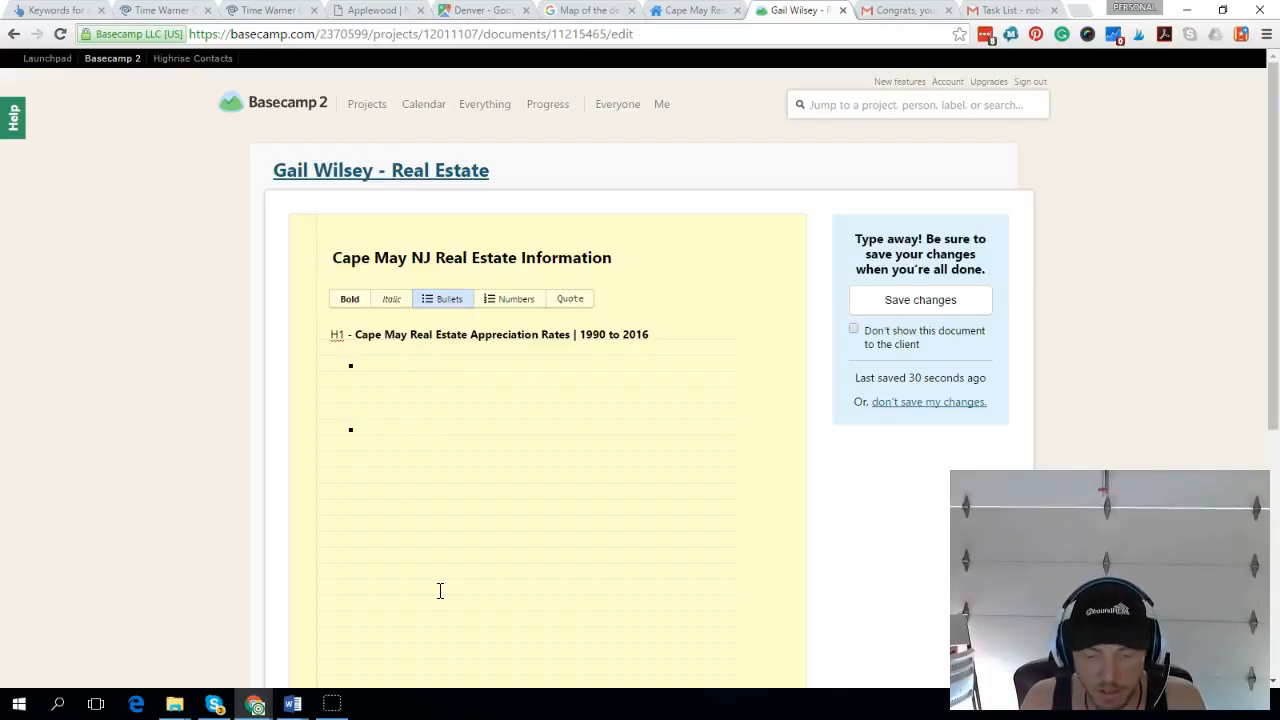
# - Add the bullets "Population" and "How much time are we tracking for appreciation" under the H1 heading
pyautogui.write('Population')
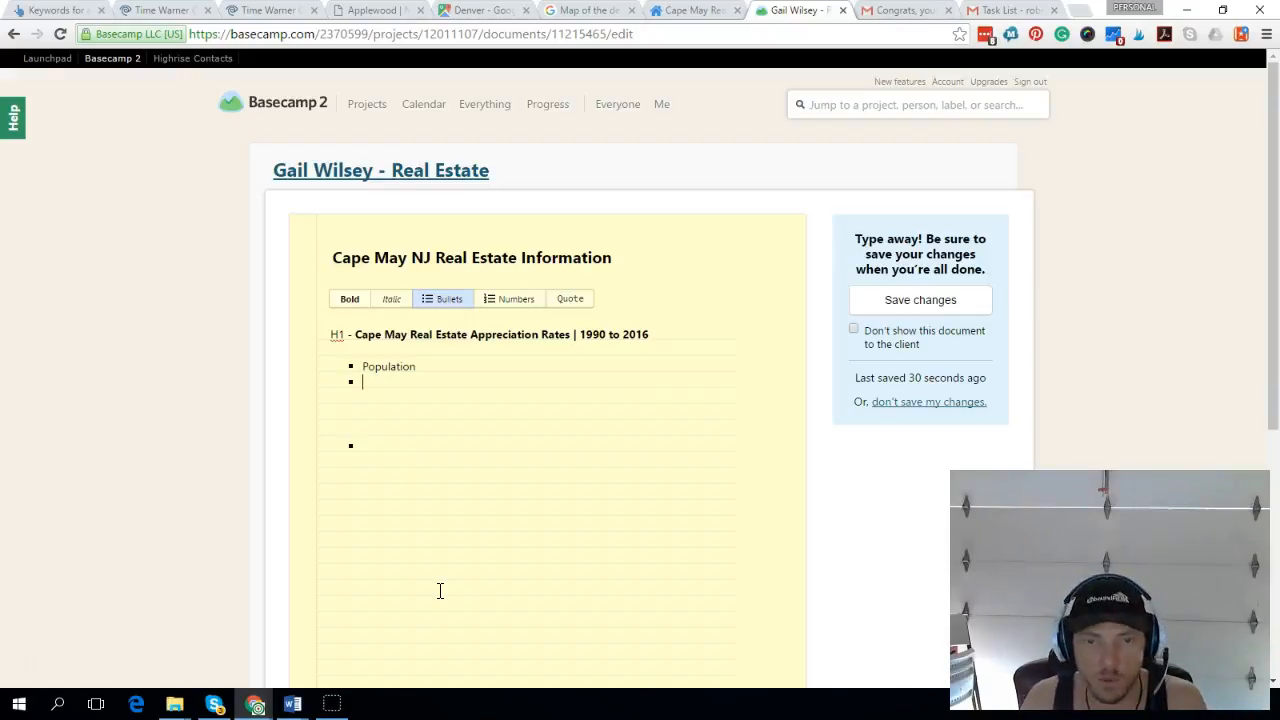
pyautogui.write('How much')
pyautogui.write(' time are we tracking for appreciation')
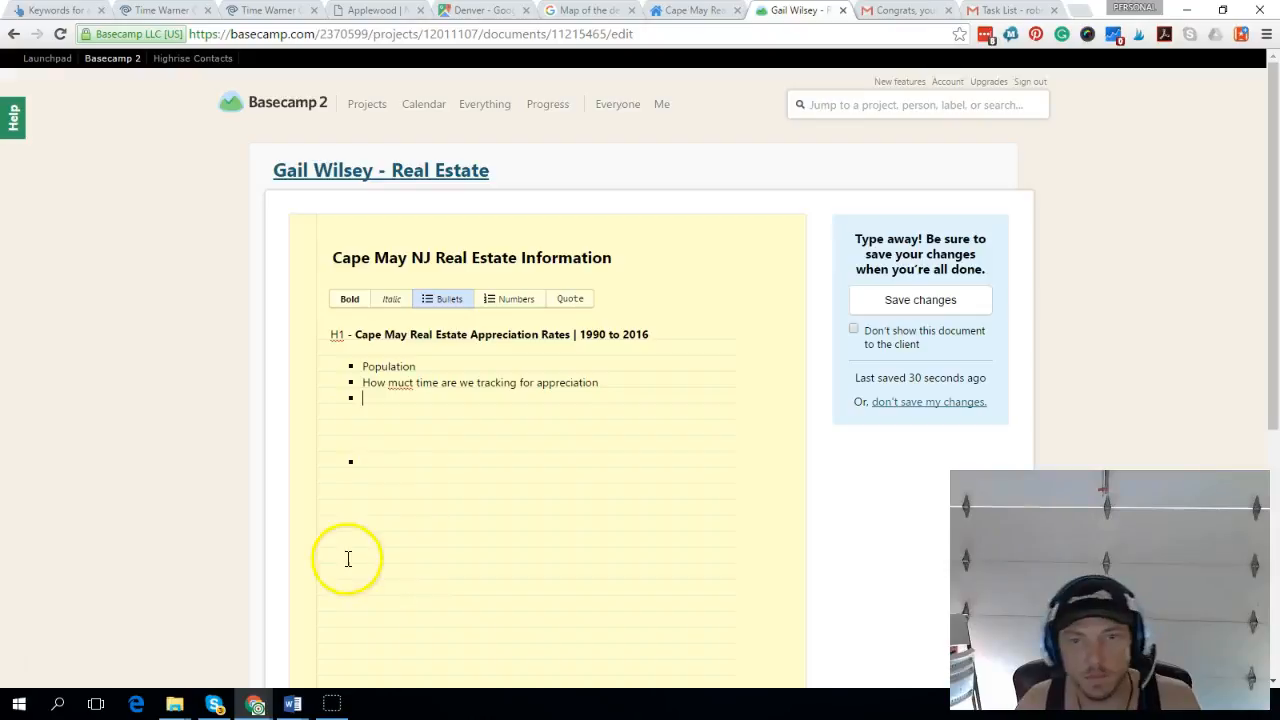
pyautogui.rightClick(410, 383)
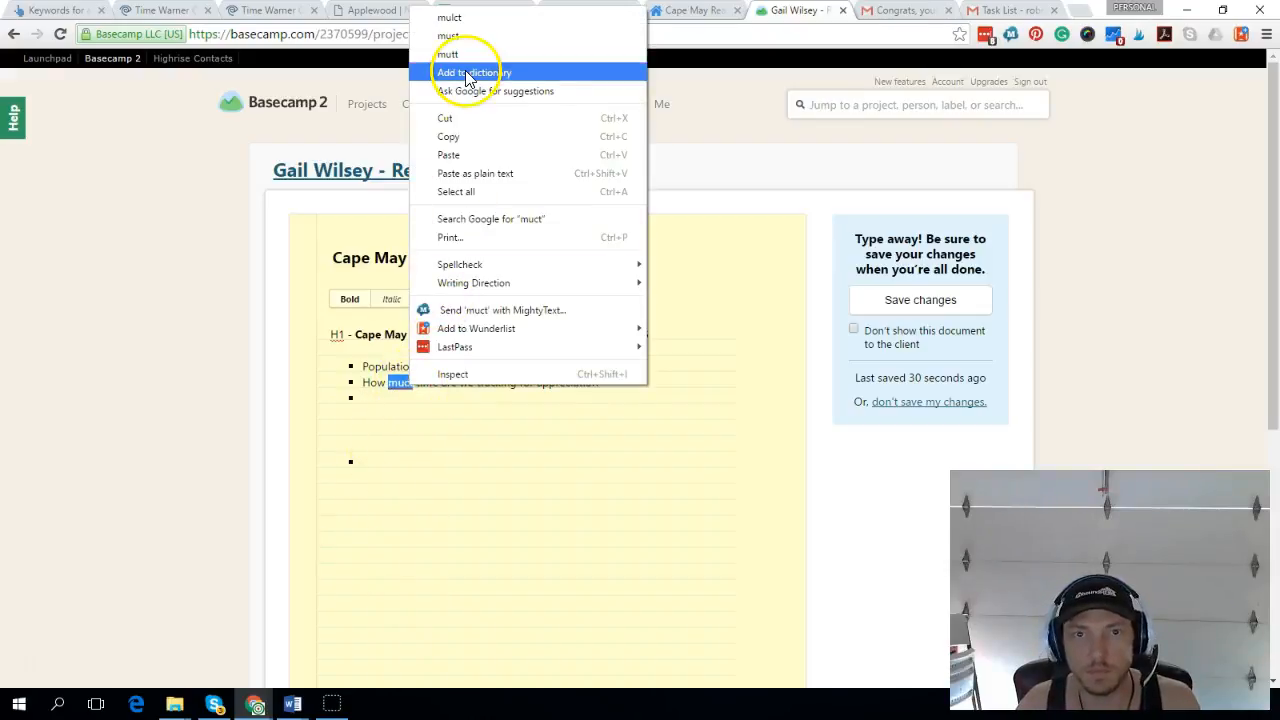
pyautogui.click(415, 385)
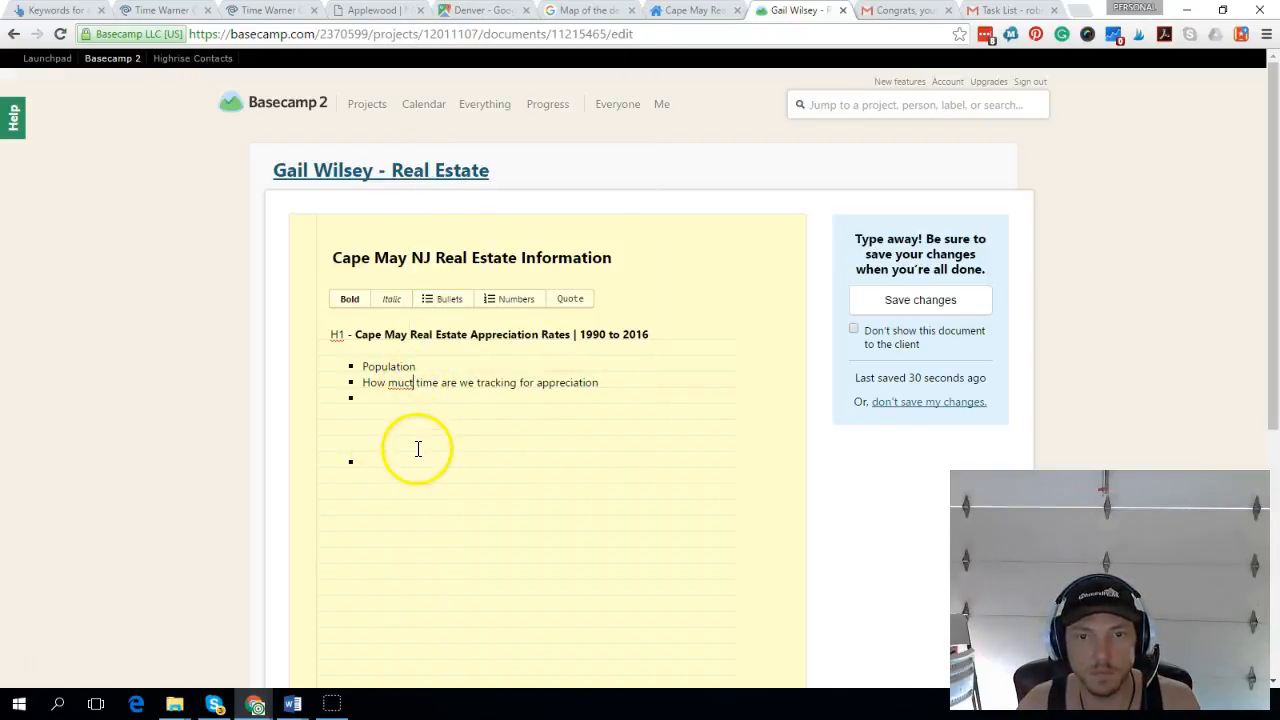
pyautogui.press('BackSpace')
pyautogui.write('h')
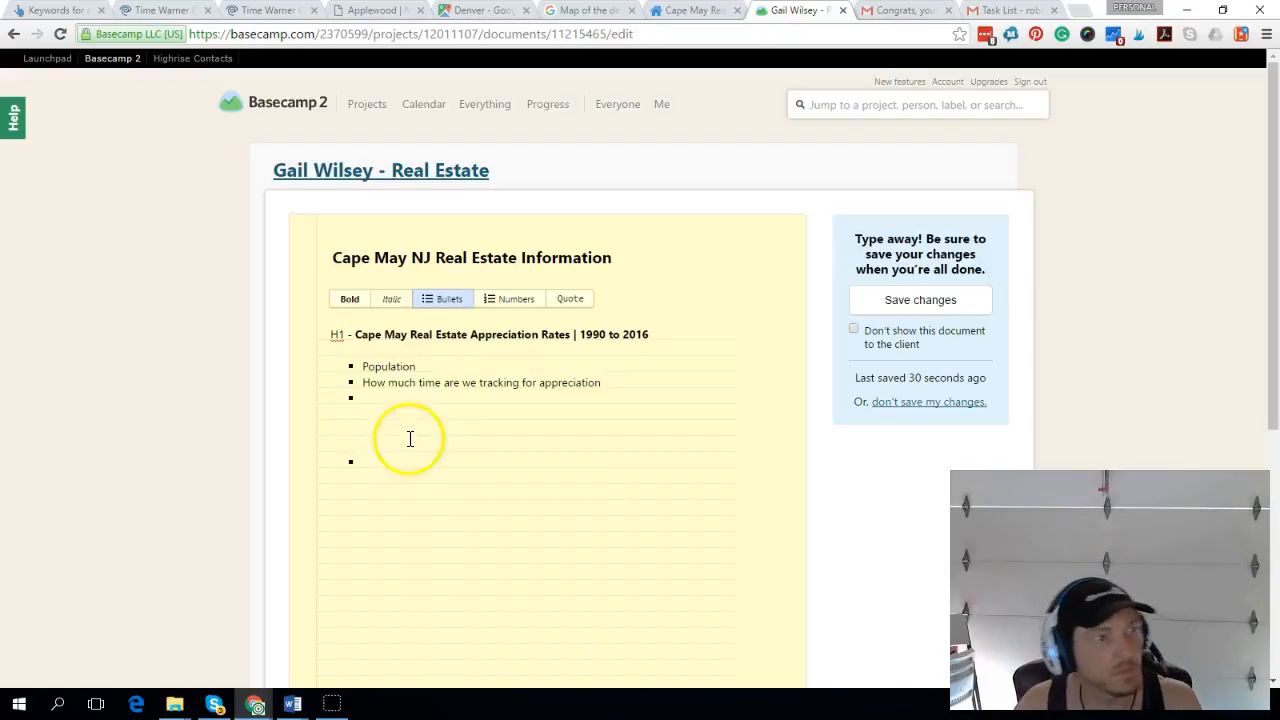
# - Enter "Total appreciation rate" as the third bullet under the H1 heading
pyautogui.click(381, 405)
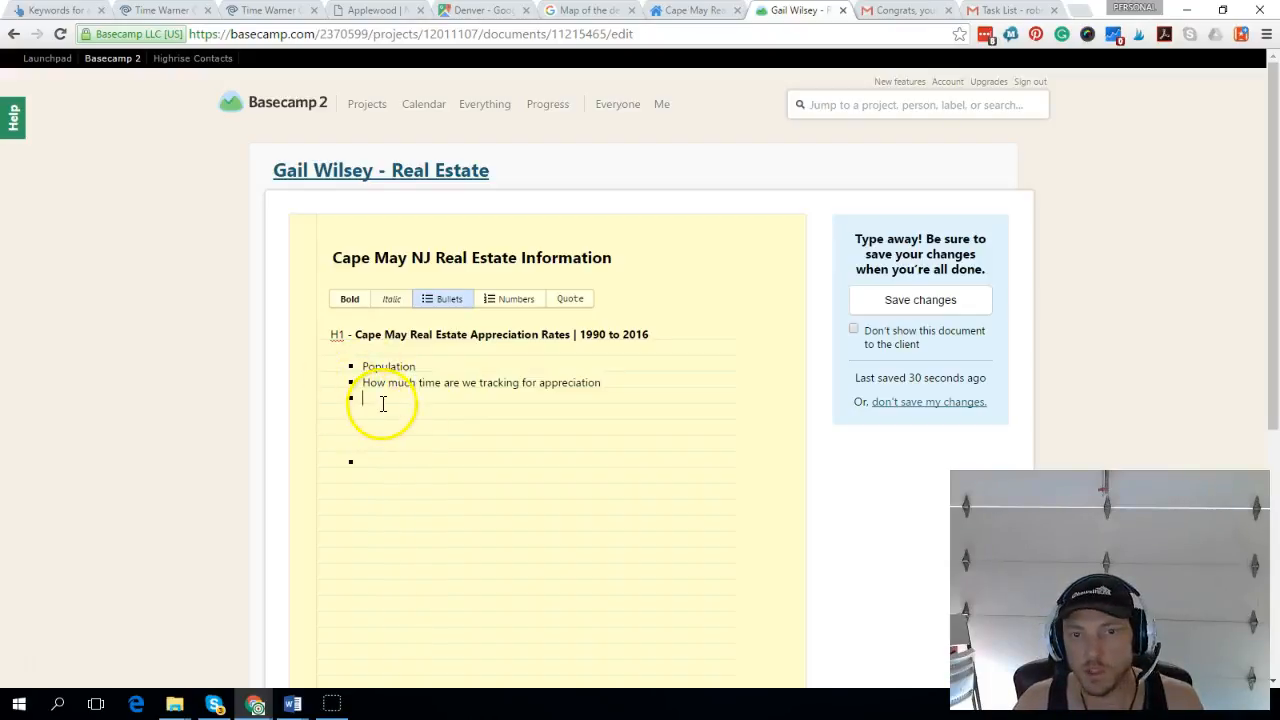
pyautogui.write('Total ')
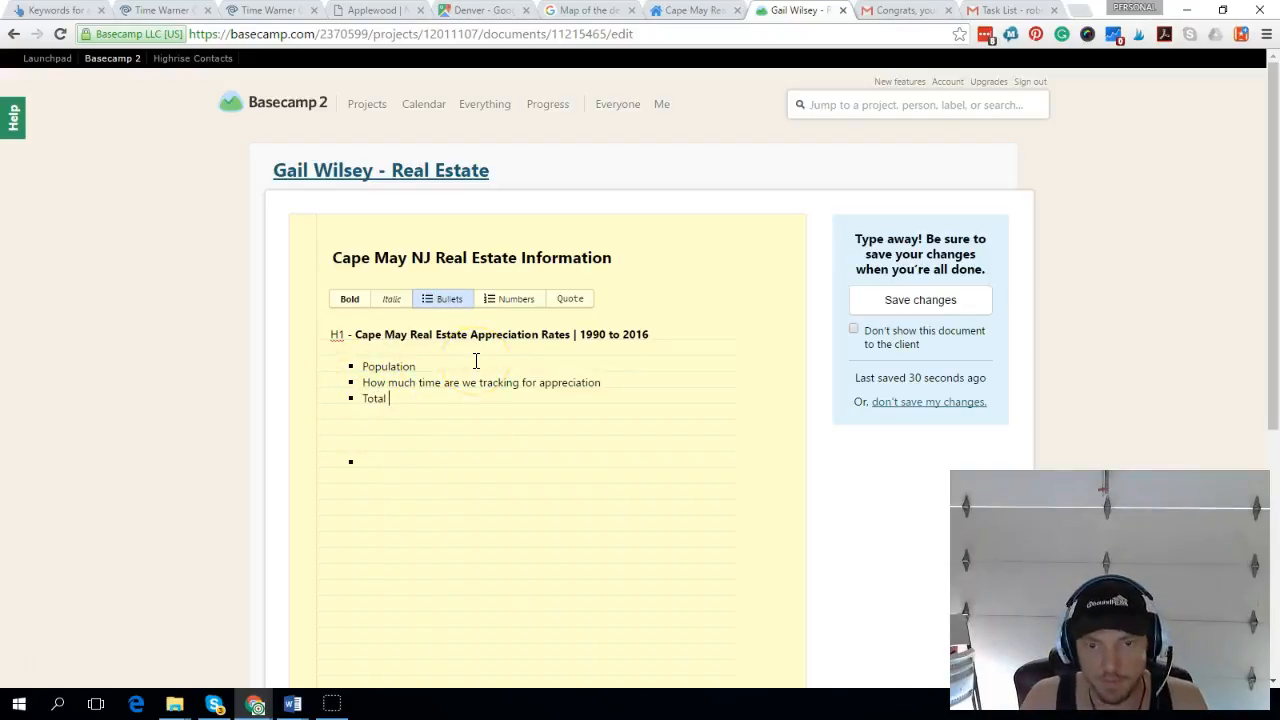
pyautogui.write('appreciaiton')
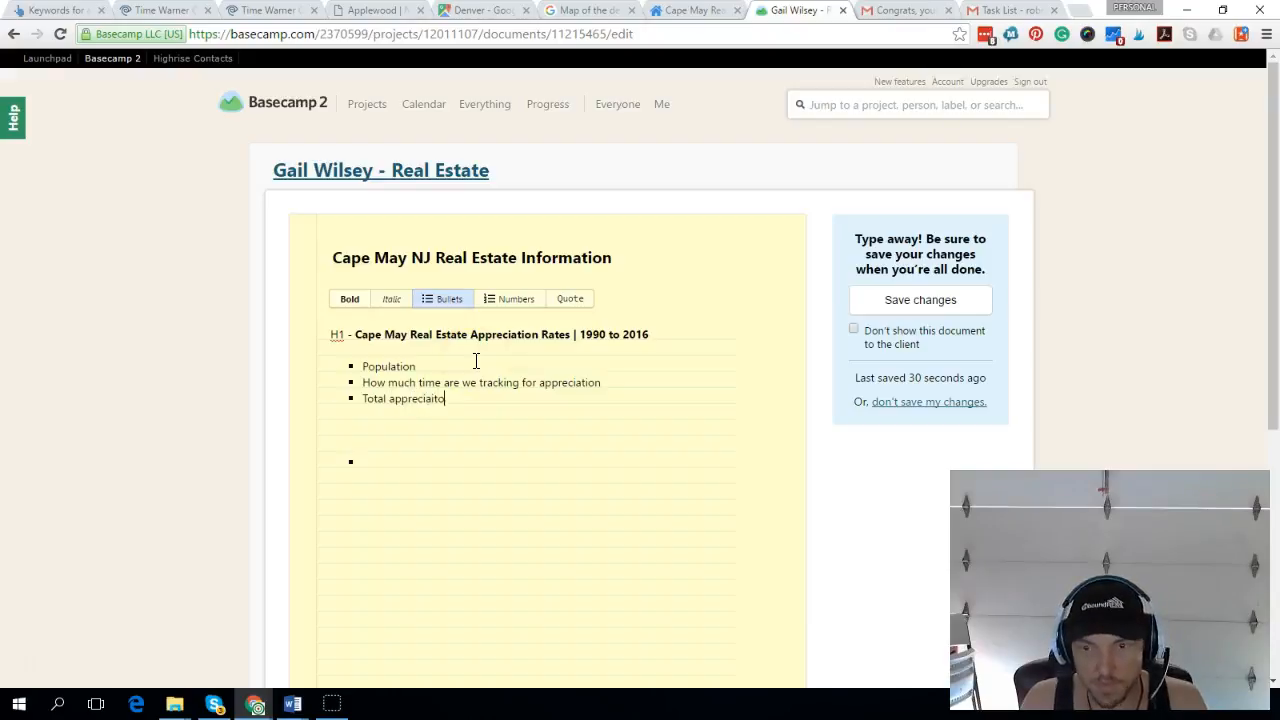
pyautogui.press('BackSpace')
pyautogui.press('BackSpace')
pyautogui.press('BackSpace')
pyautogui.press('BackSpace')
pyautogui.press('BackSpace')
pyautogui.press('BackSpace')
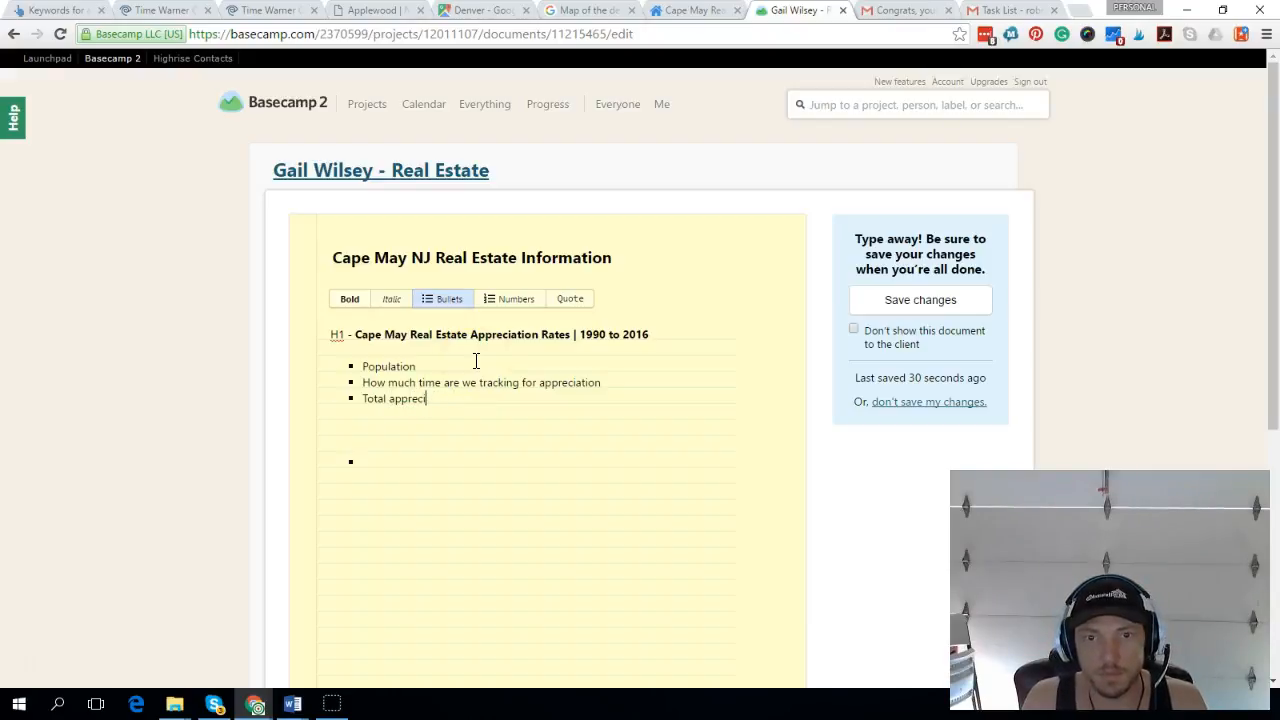
pyautogui.write('ation rate')
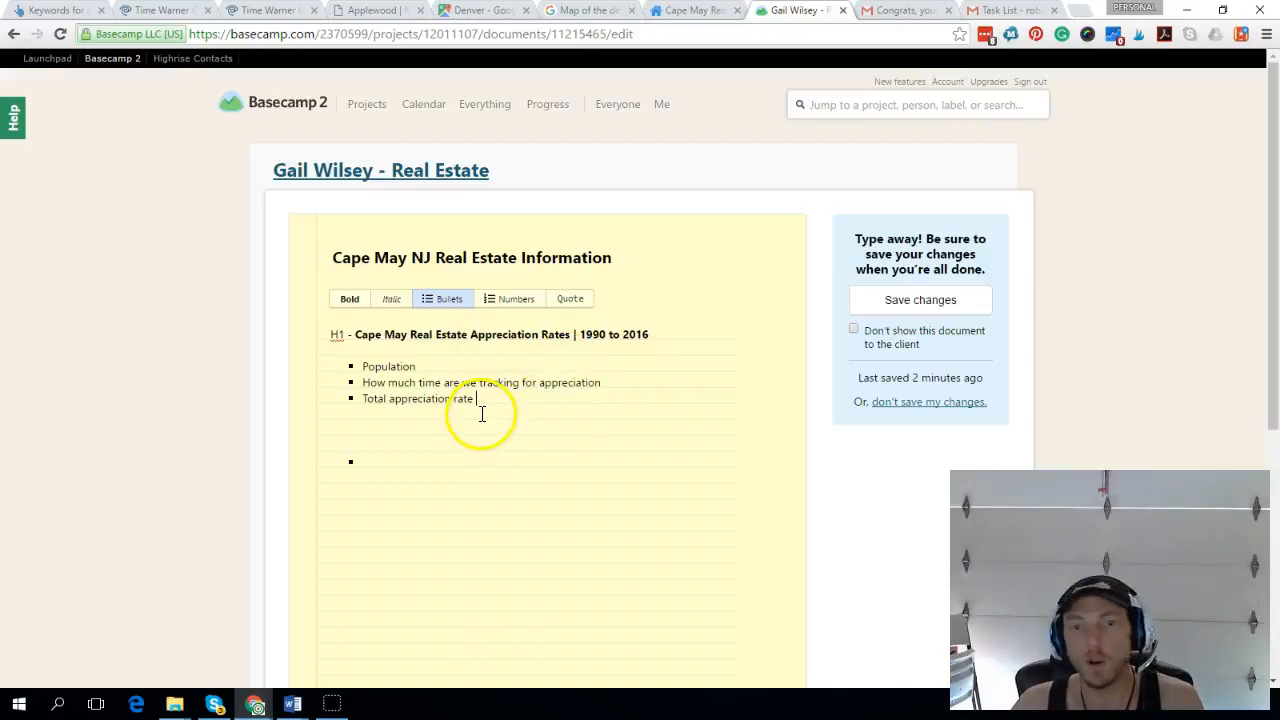
# - Add a fourth bullet reading "Median home price in the area being written about."
pyautogui.press('Return')
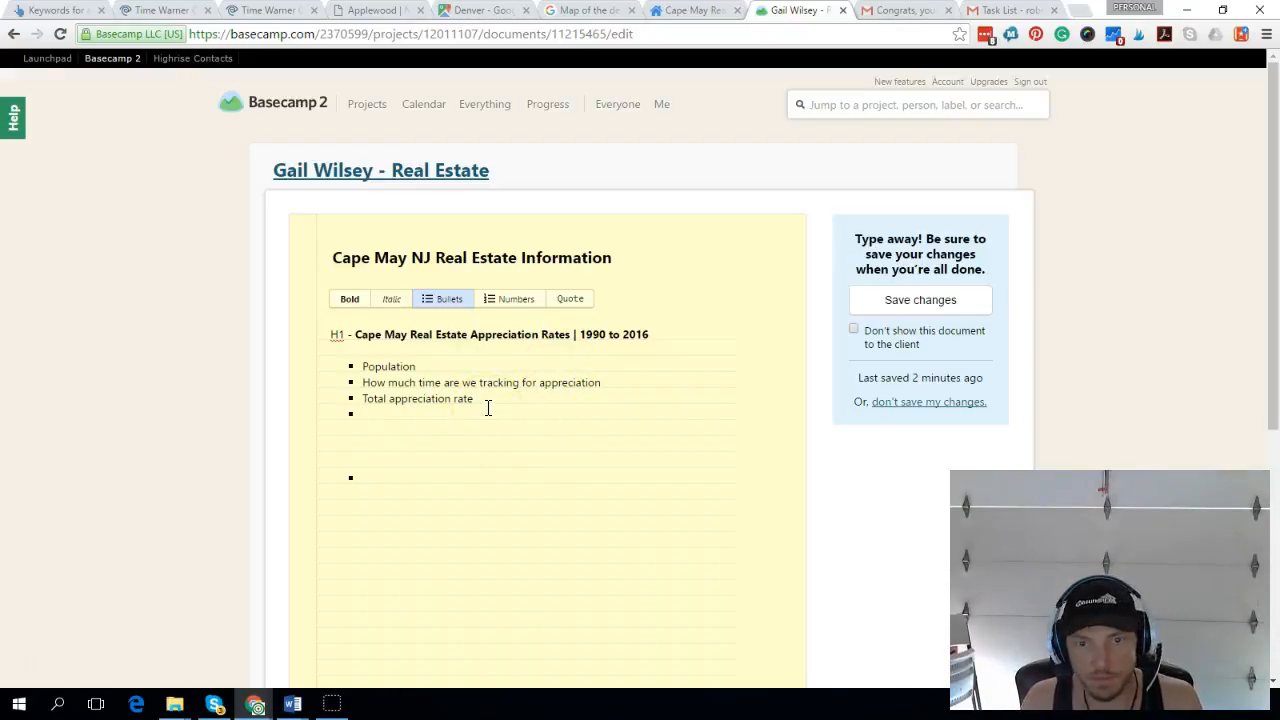
pyautogui.write('Median ')
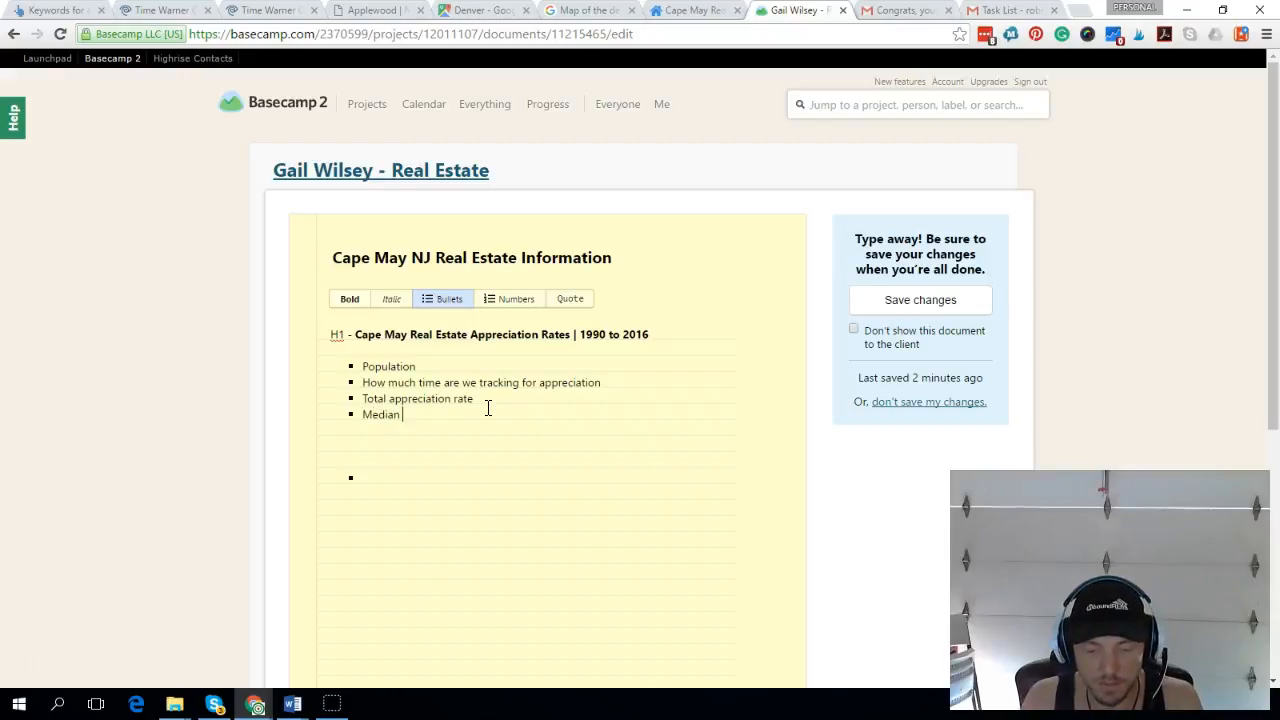
pyautogui.write('home price ')
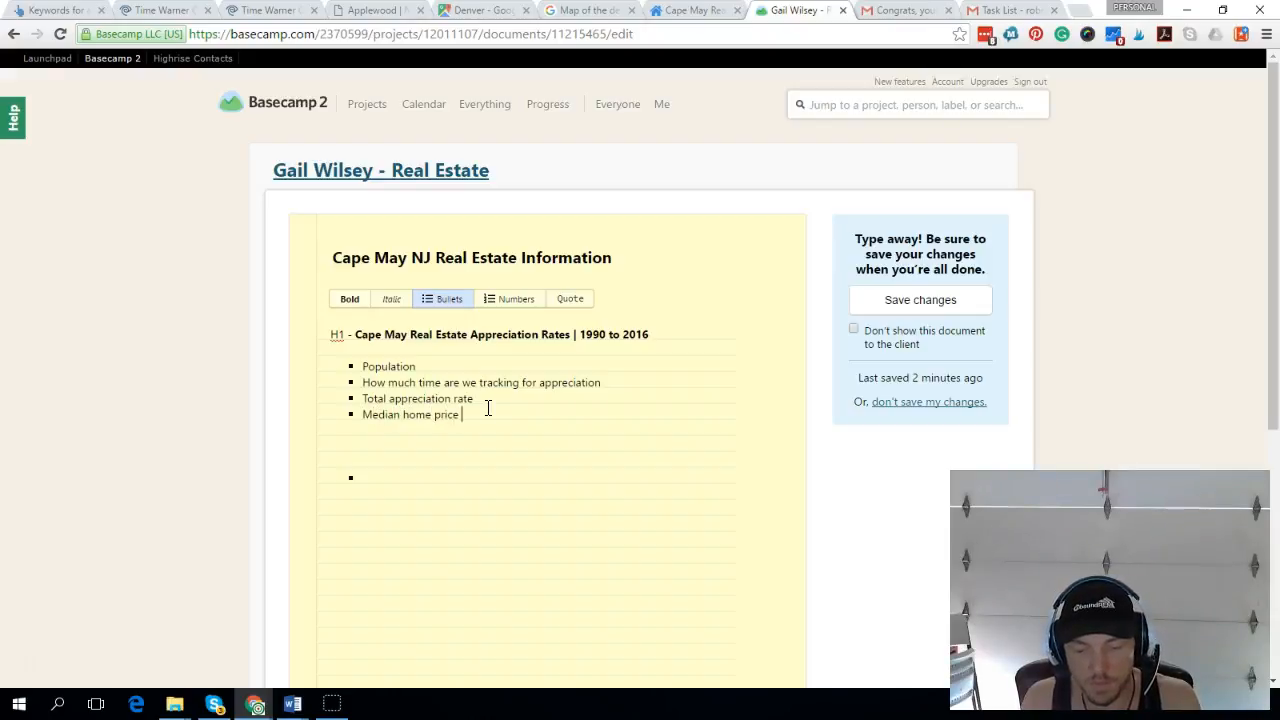
pyautogui.write('in the area ')
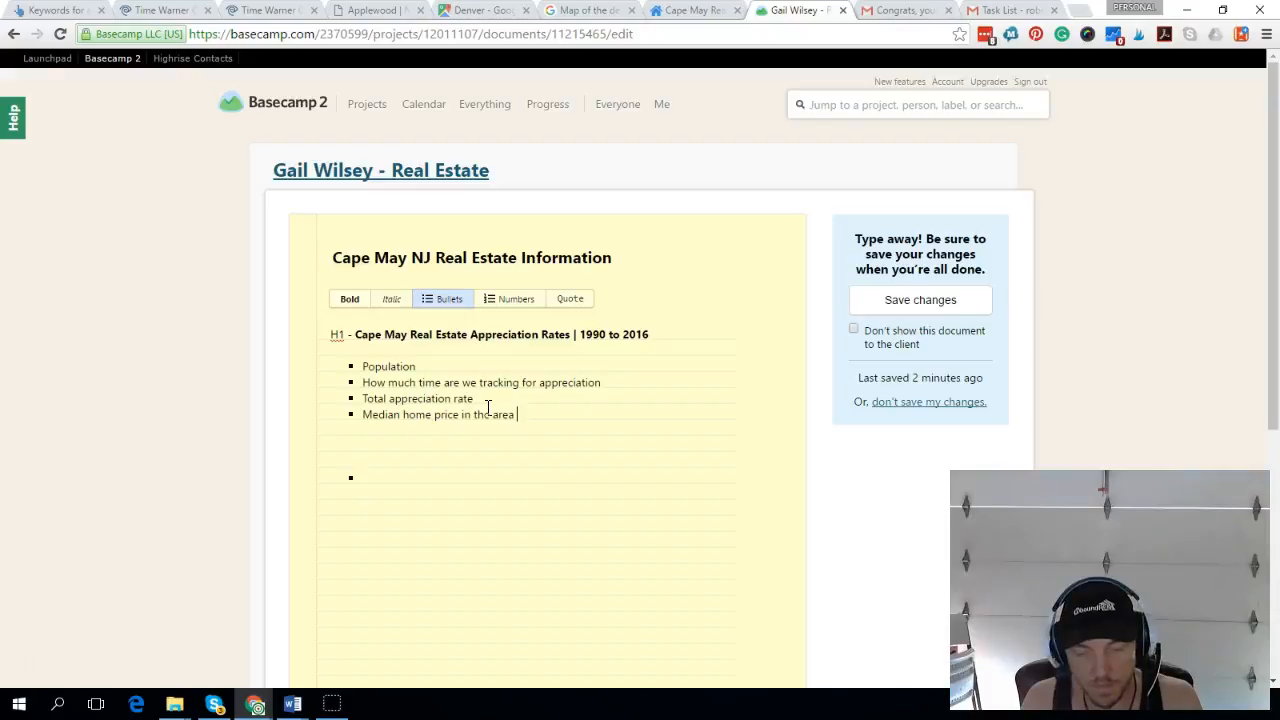
pyautogui.write('being wri')
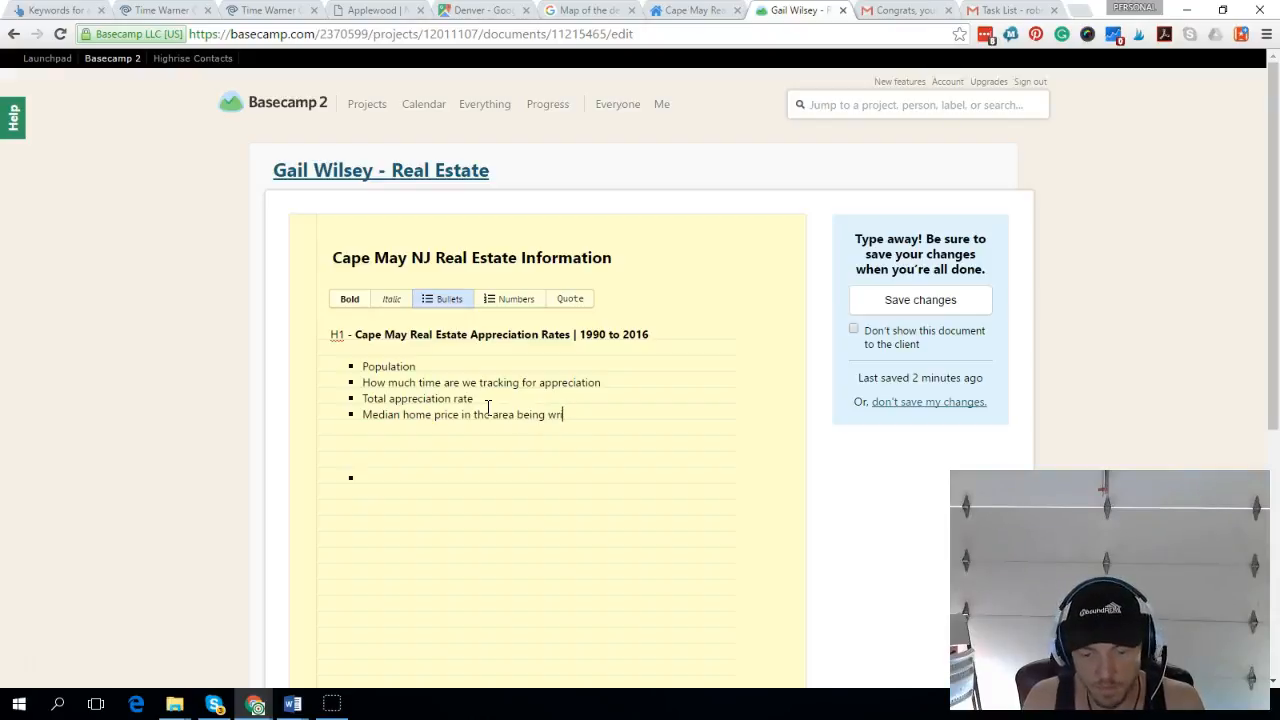
pyautogui.write('tten about.')
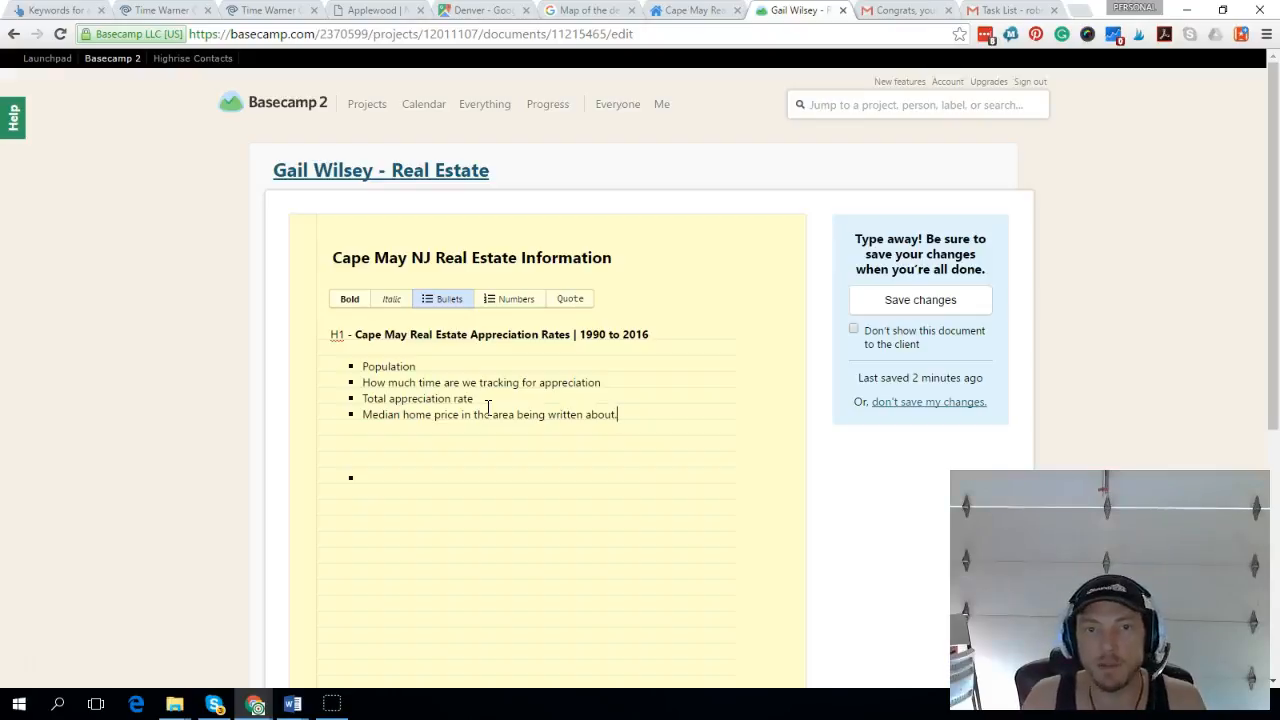
# - End the H1 bullet list and, after a blank line, add the heading "H2 History of Real Estate in Cape May"
pyautogui.press('Return')
pyautogui.press('Return')
pyautogui.press('Return')
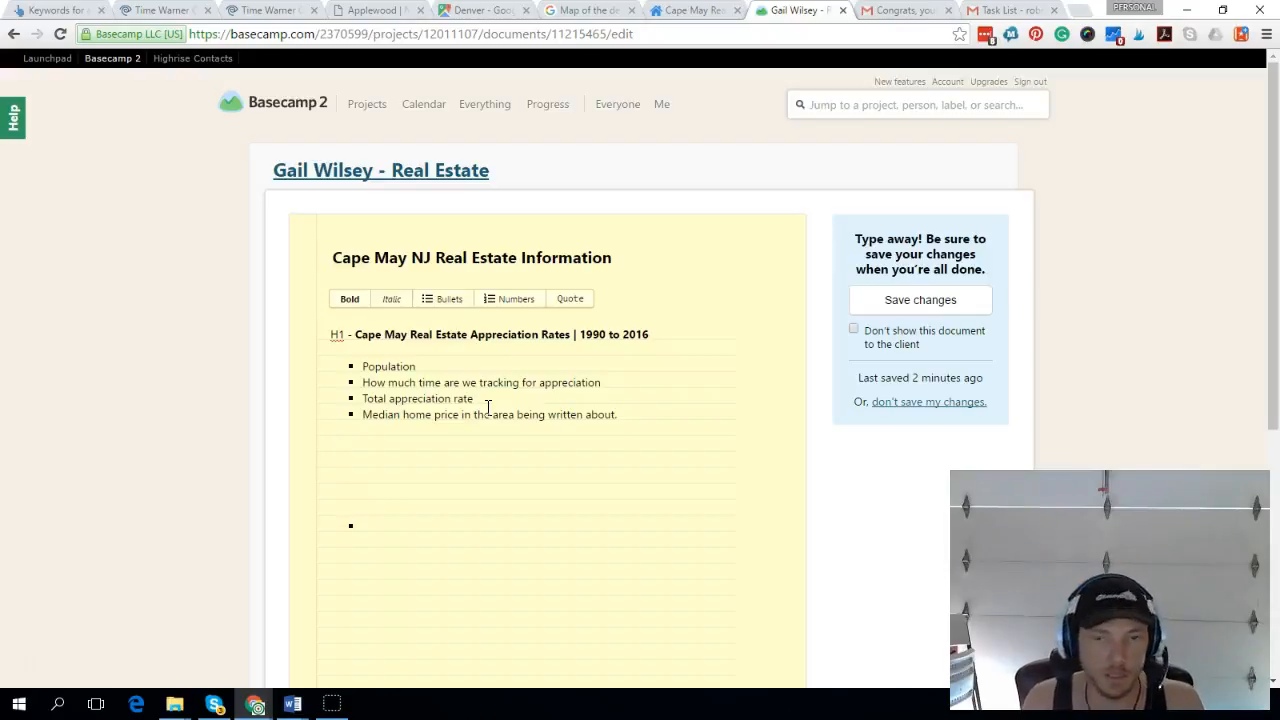
pyautogui.write('H2')
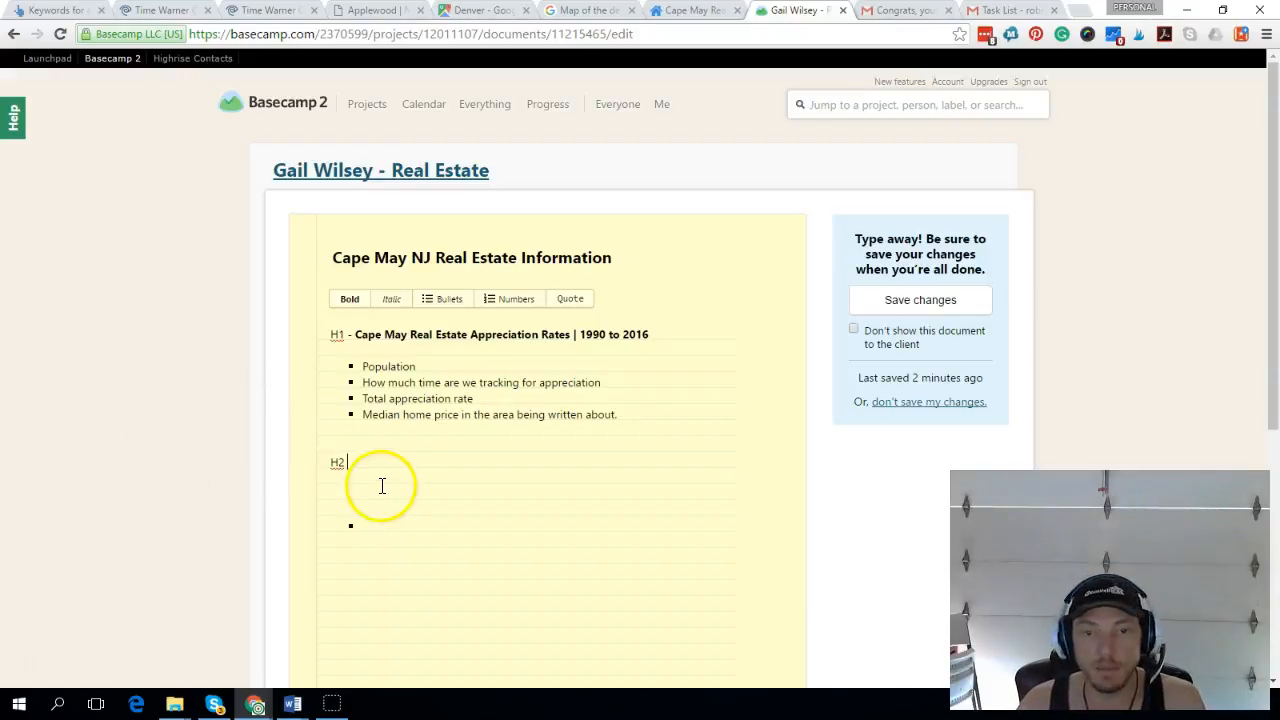
pyautogui.write('Hist')
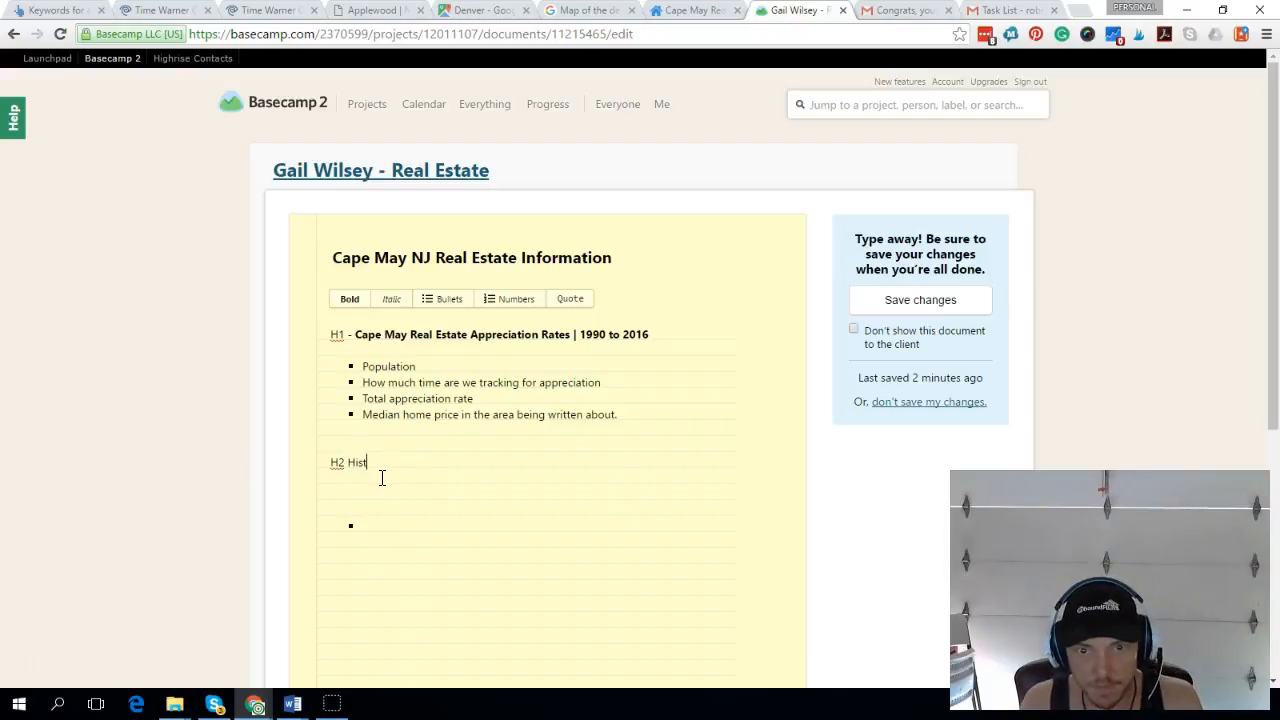
pyautogui.write('ory of')
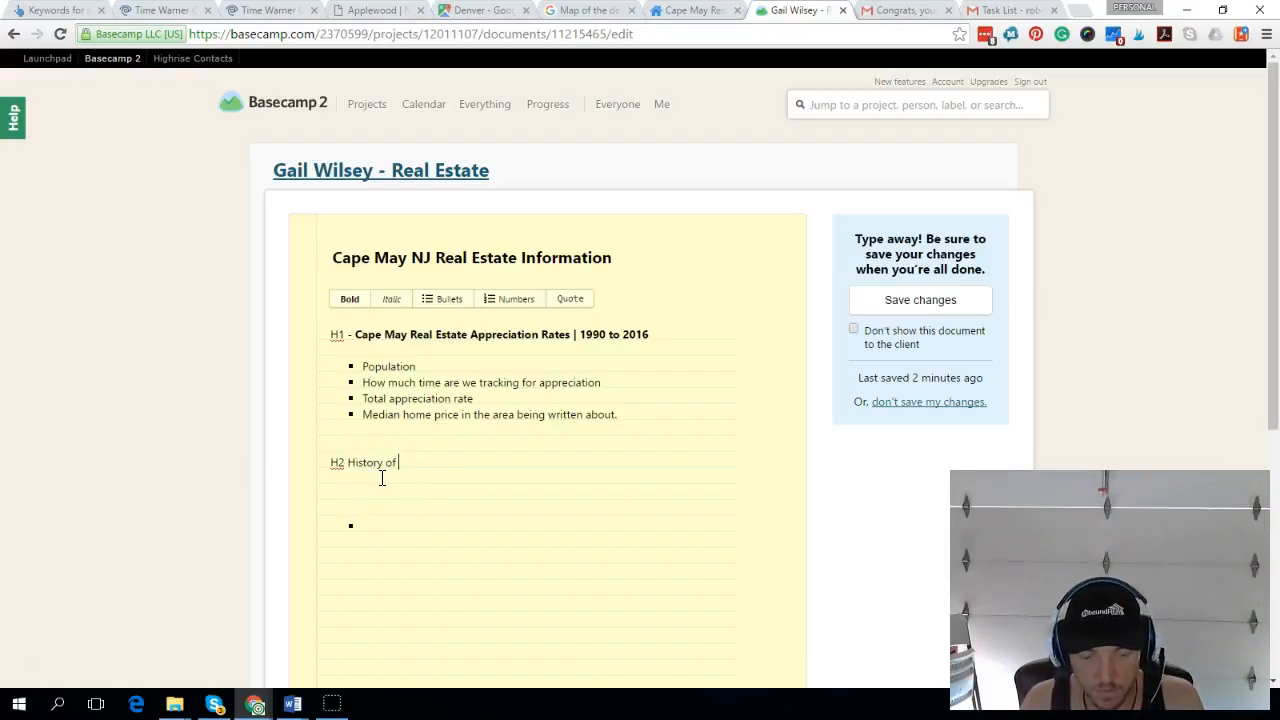
pyautogui.write(' Real Estate')
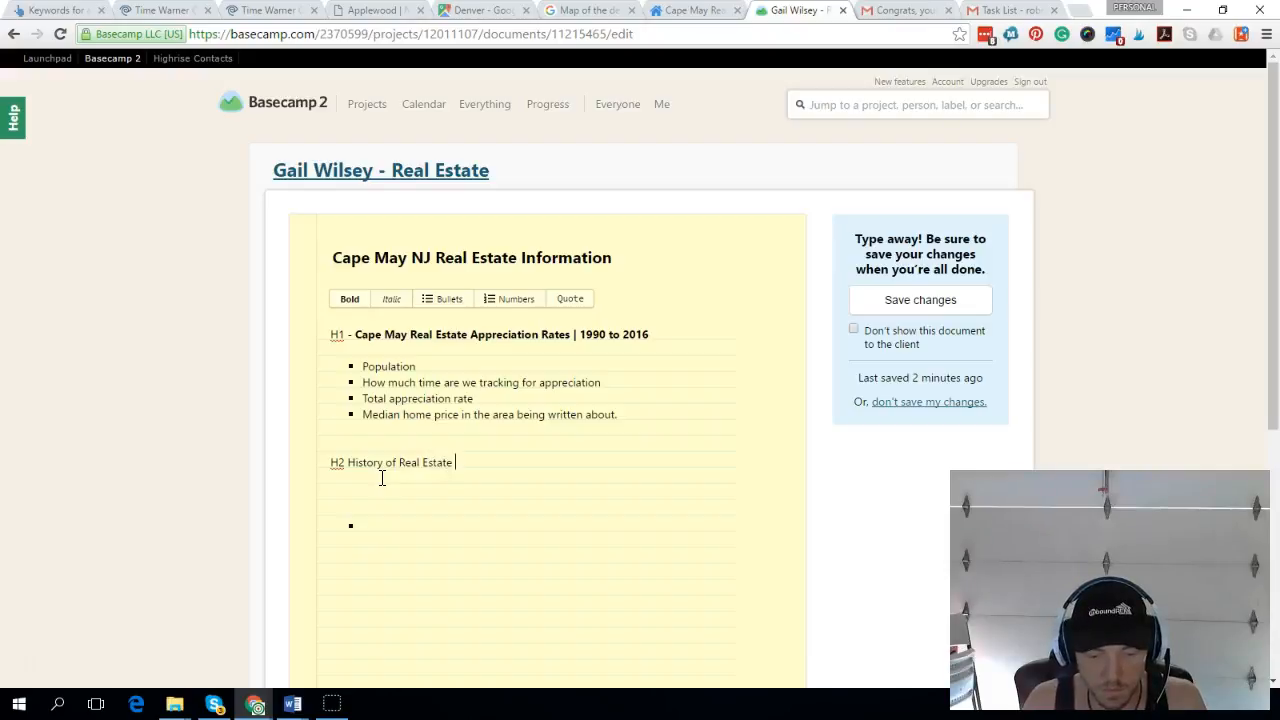
pyautogui.write(' in cape ma')
pyautogui.press('BackSpace')
pyautogui.press('BackSpace')
pyautogui.press('BackSpace')
pyautogui.press('BackSpace')
pyautogui.press('BackSpace')
pyautogui.press('BackSpace')
pyautogui.press('BackSpace')
pyautogui.write('Cape')
pyautogui.write(' Map')
pyautogui.click(496, 475)
pyautogui.press('BackSpace')
pyautogui.write('y')
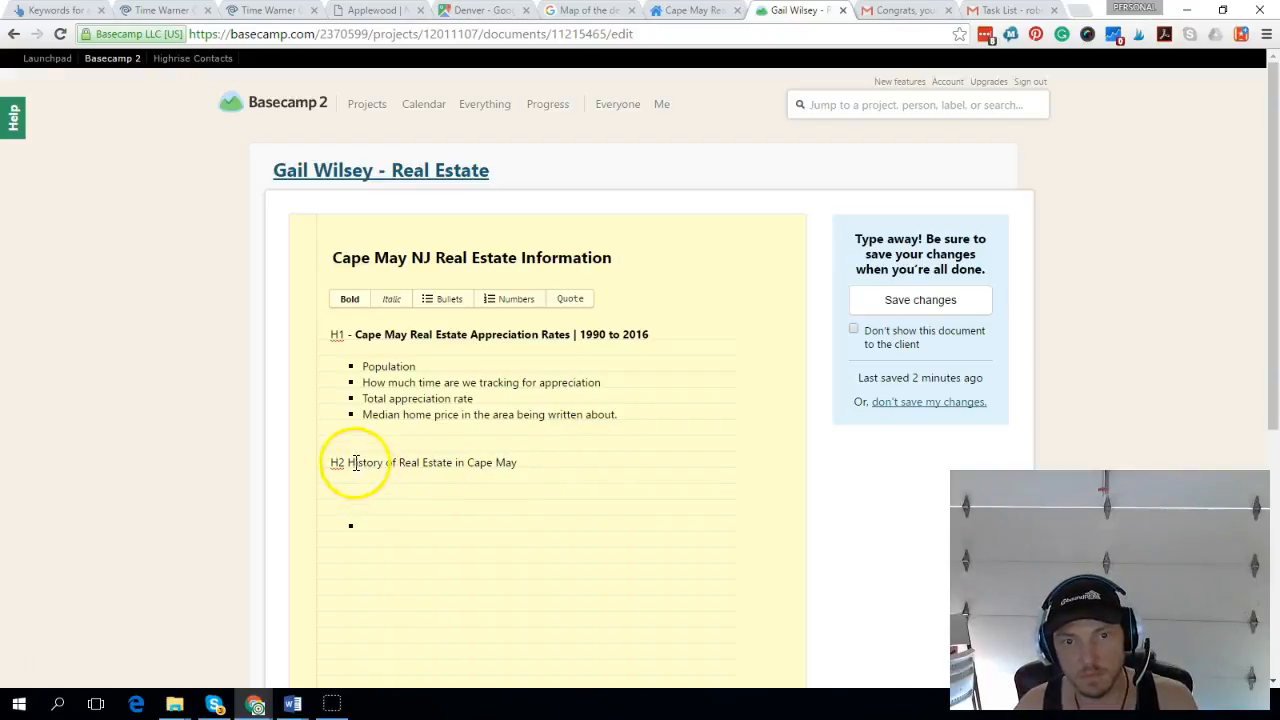
# - Make the heading text "History of Real Estate in Cape May" bold, leaving out the H2 label
pyautogui.moveTo(347, 462); pyautogui.dragTo(520, 462)
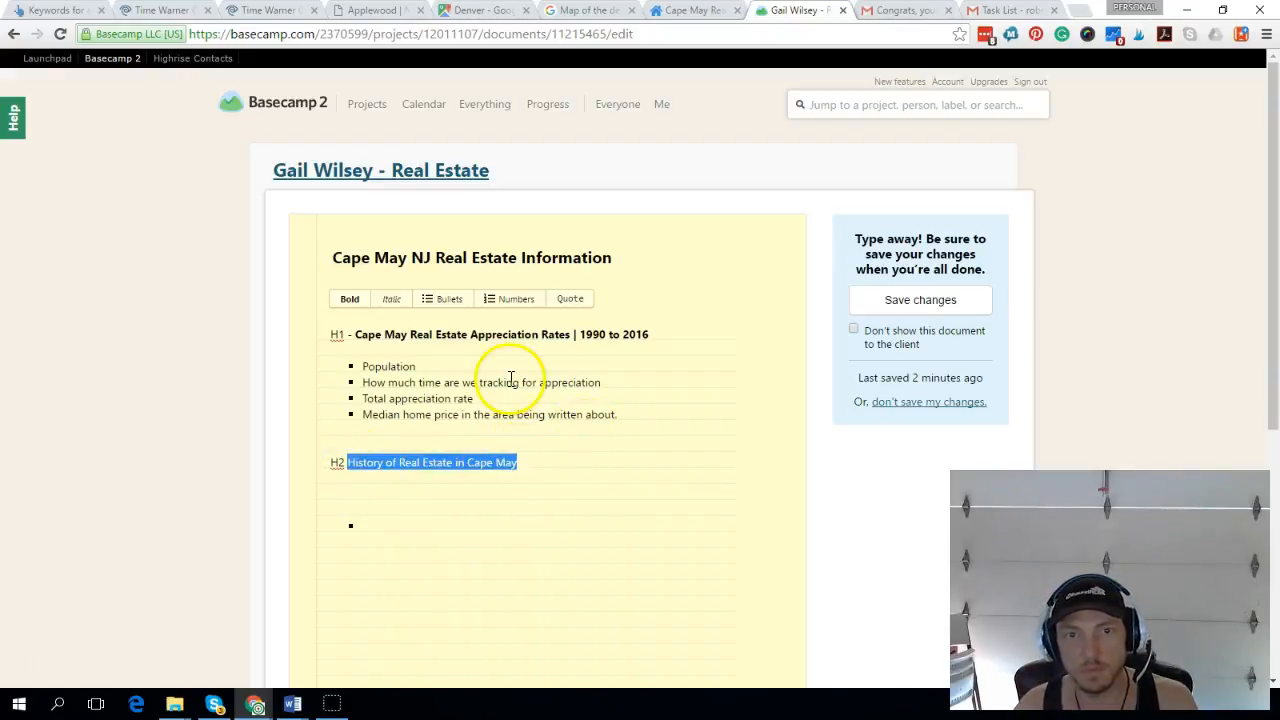
pyautogui.click(349, 299)
pyautogui.click(550, 462)
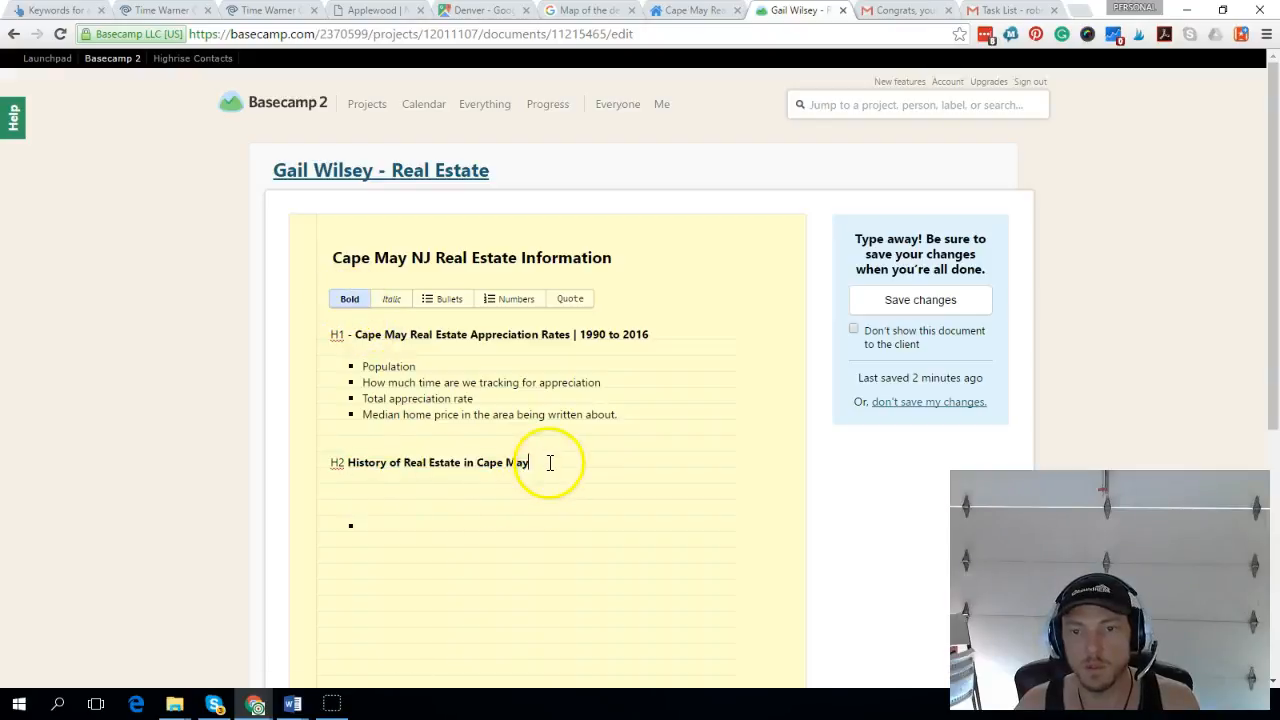
# - Start a bulleted list under the H2 heading with the first bullet "Historical info (wikipedia)"
pyautogui.click(450, 493)
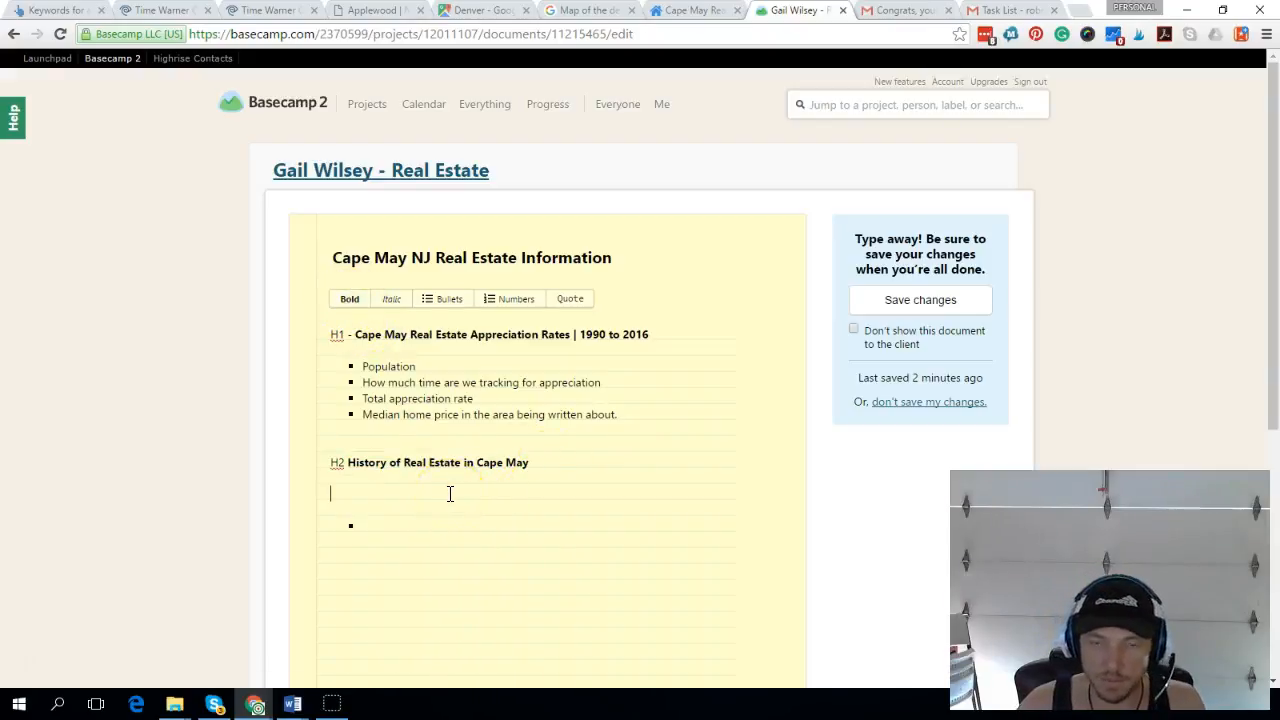
pyautogui.click(445, 300)
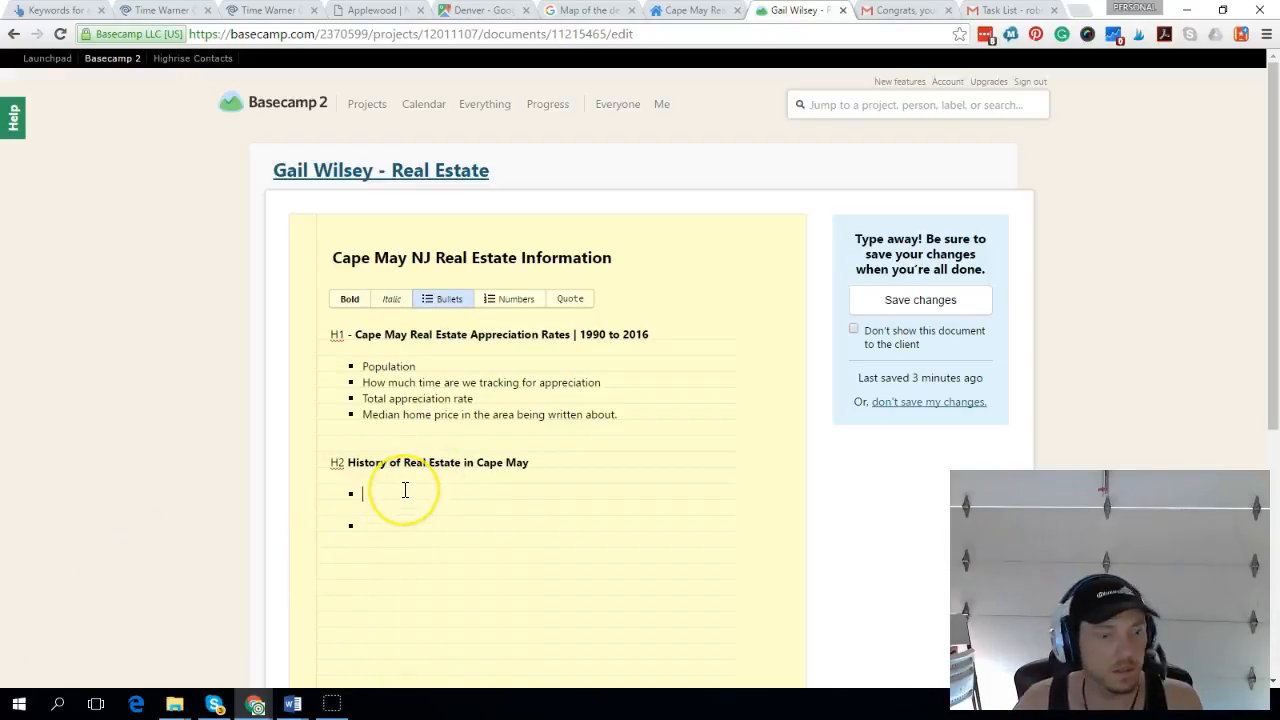
pyautogui.write('Historical info ')
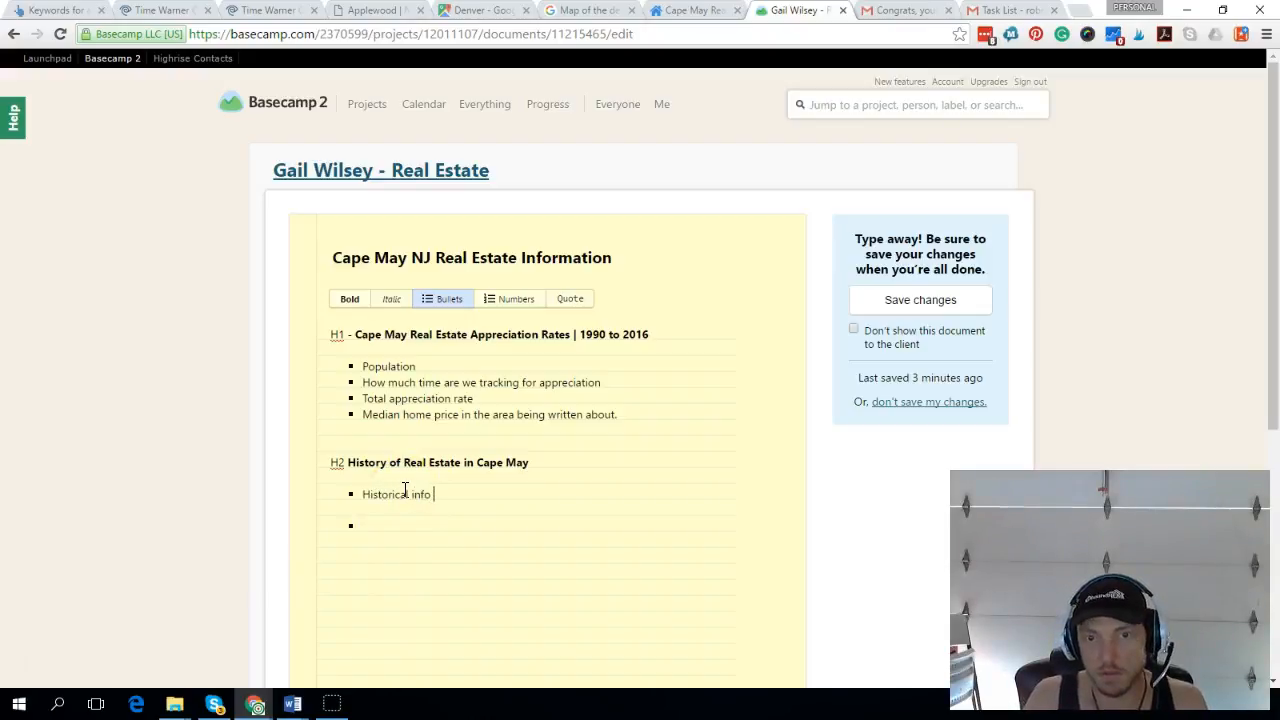
pyautogui.write('(wik')
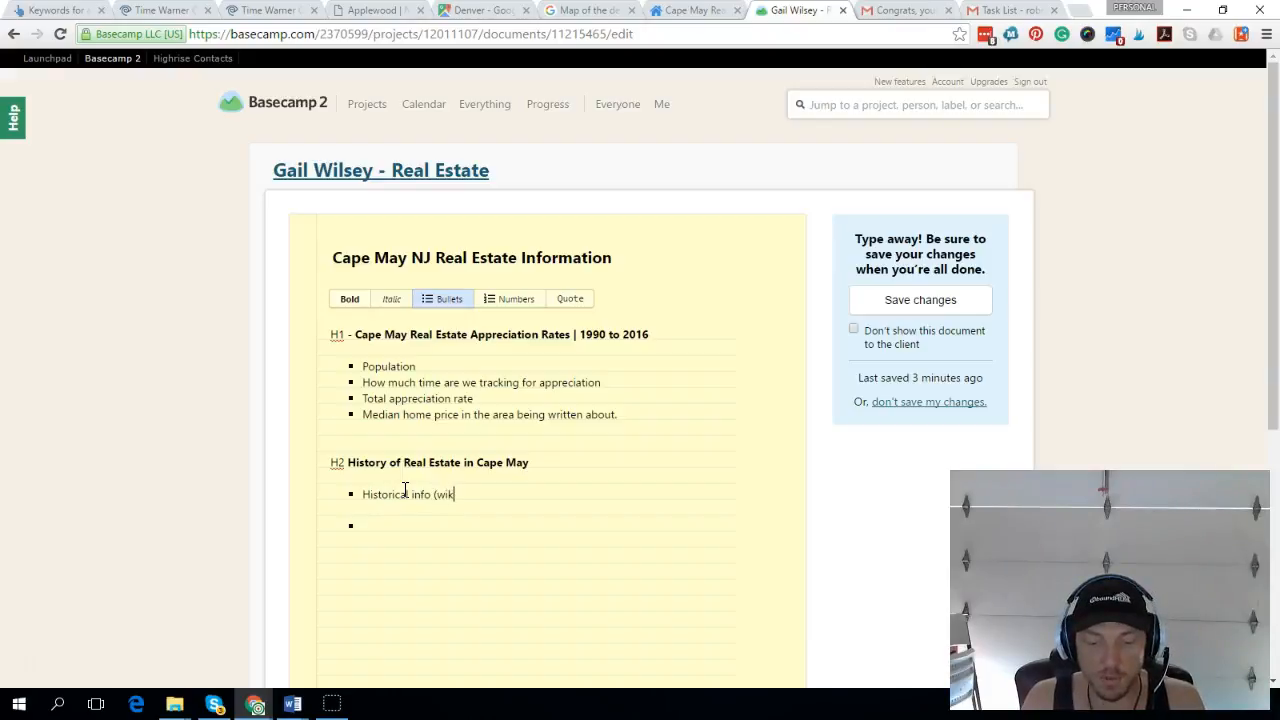
pyautogui.write('ipedia)')
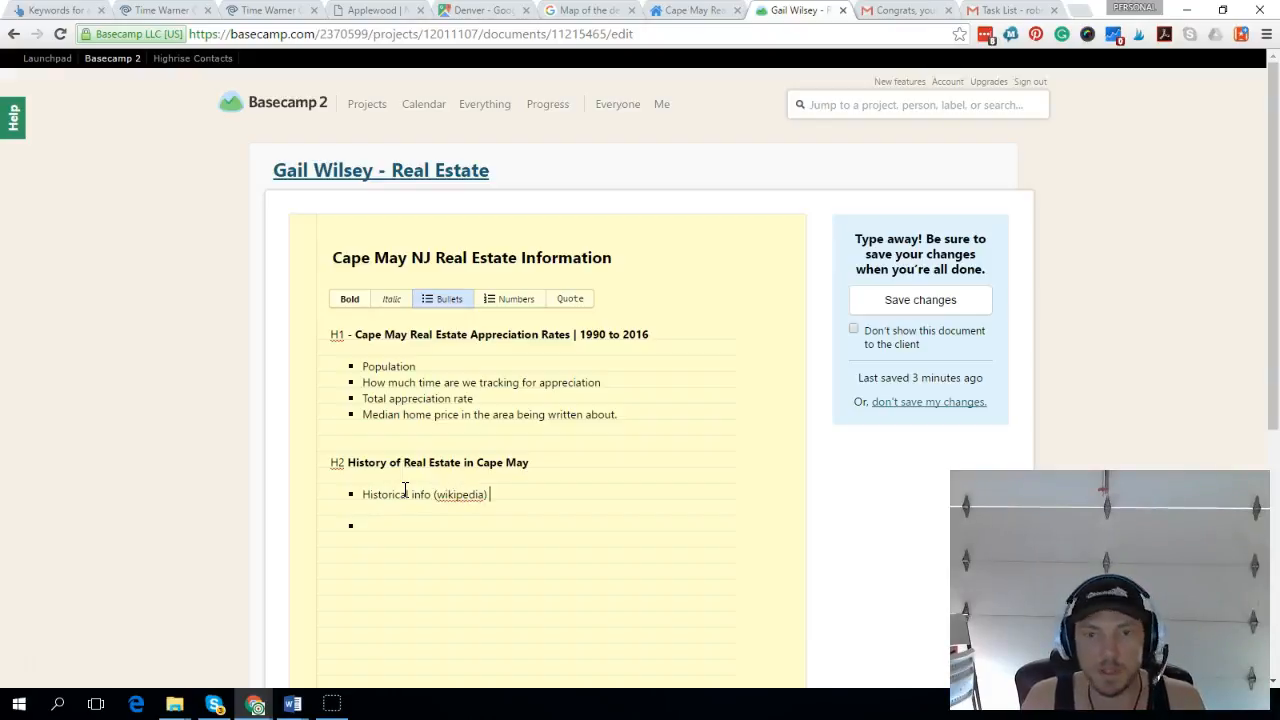
# - Add the bullets "Pictures of Historical homes" and "Interesting facts" under the H2 heading
pyautogui.press('Return')
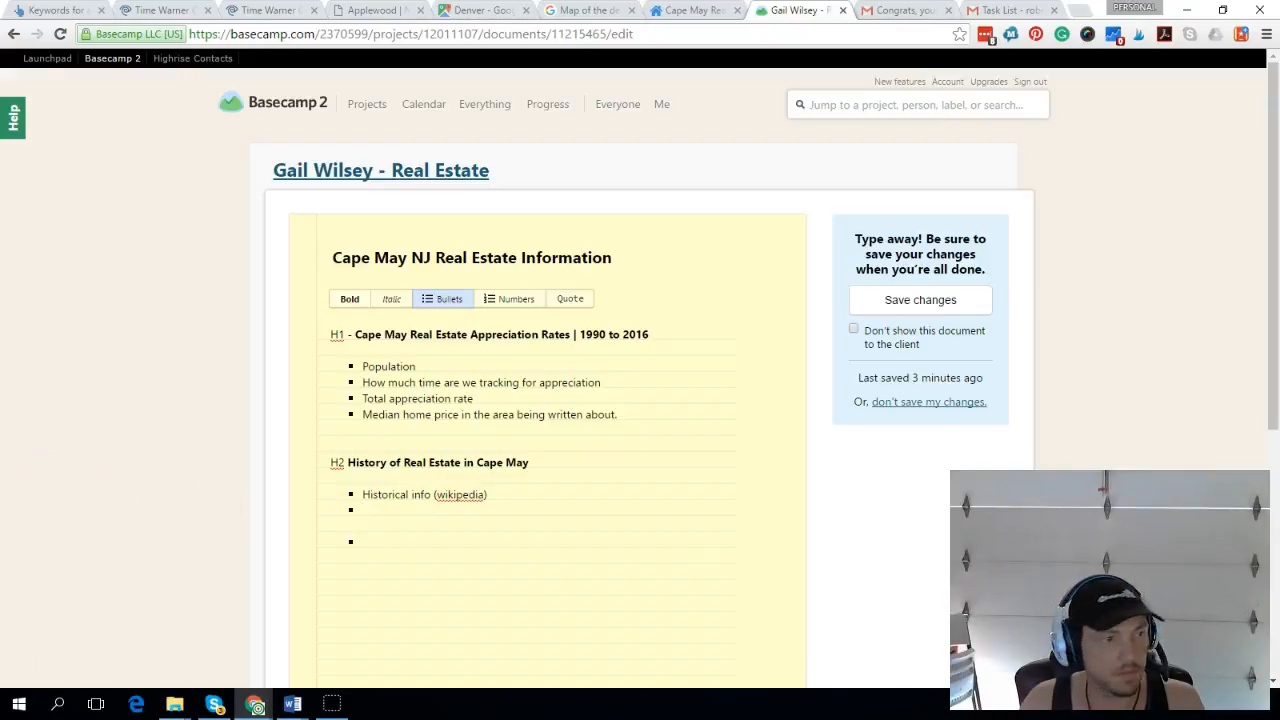
pyautogui.write('Pictures of Historical homes')
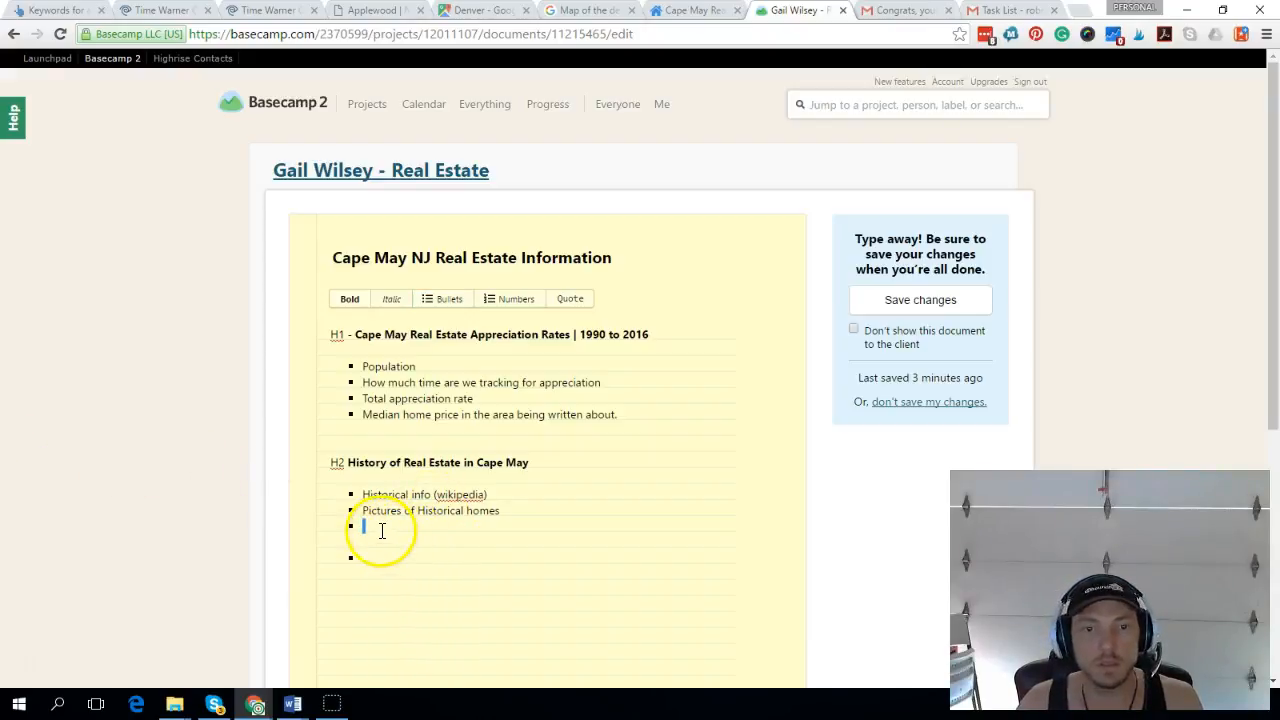
pyautogui.write('Interesting')
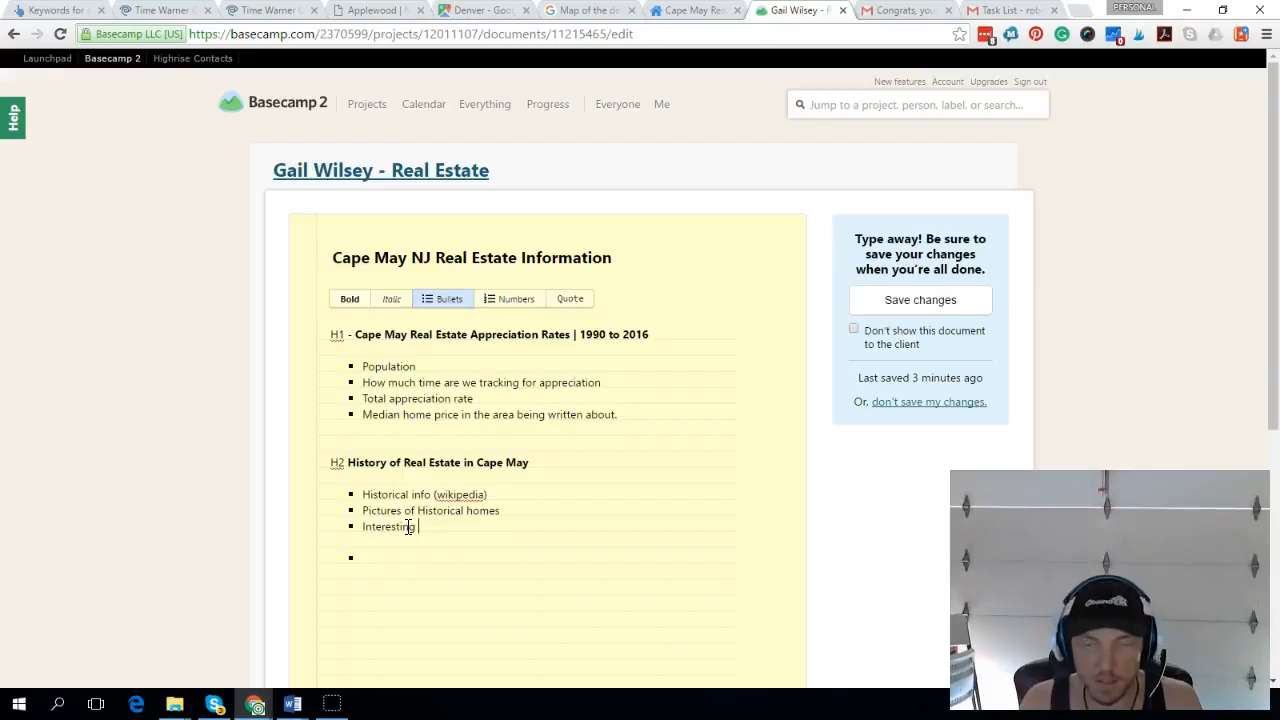
pyautogui.write('facts')
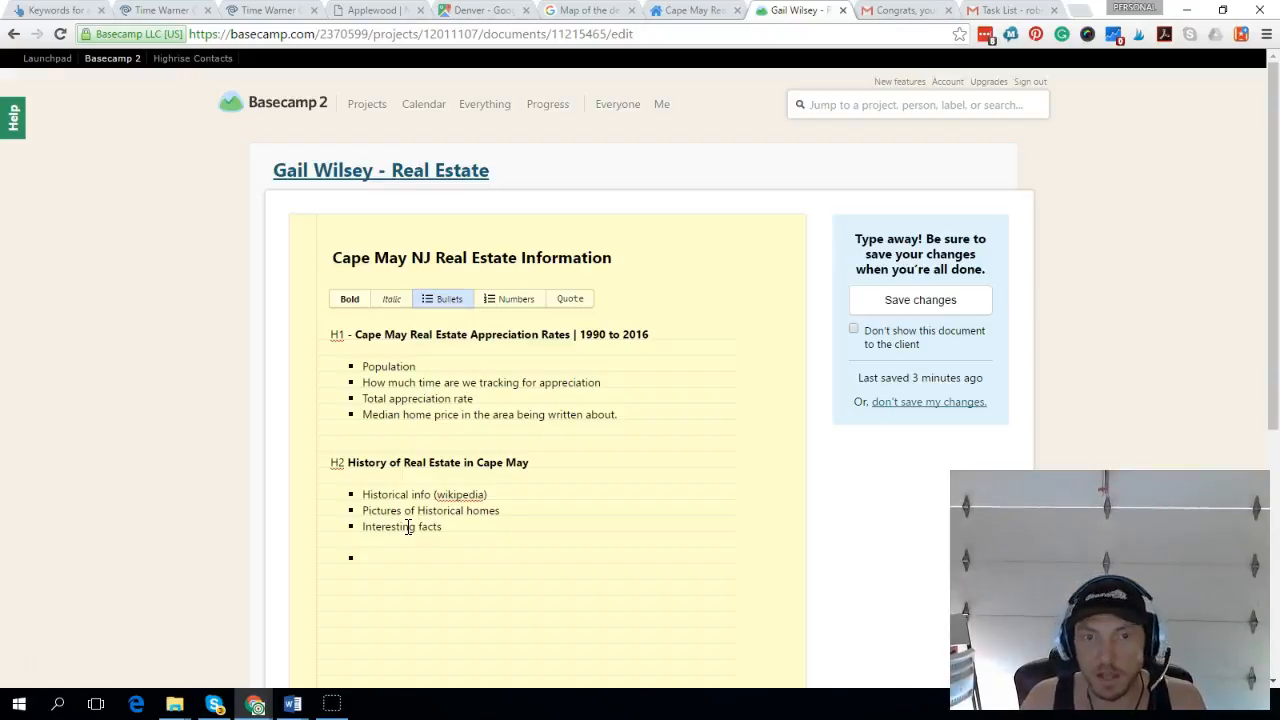
# - End the bulleted list under the H2 heading and save the document's changes
pyautogui.press('Return')
pyautogui.press('Return')
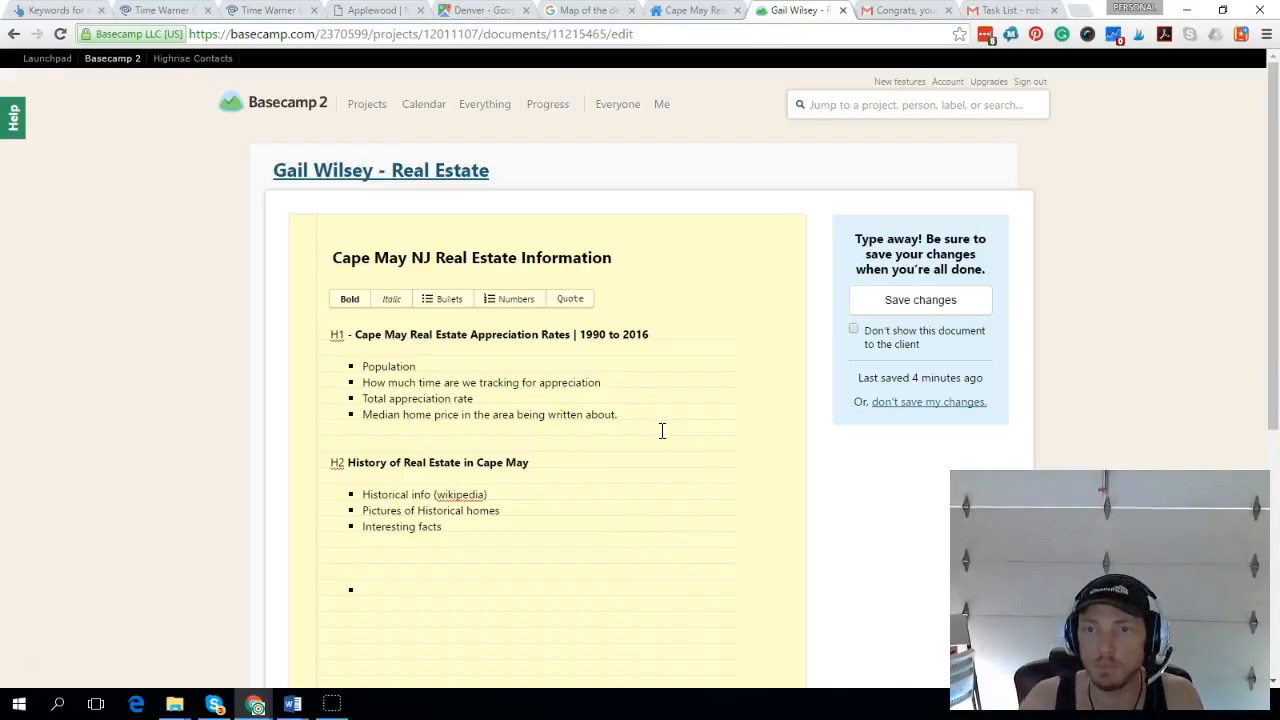
pyautogui.click(903, 303)
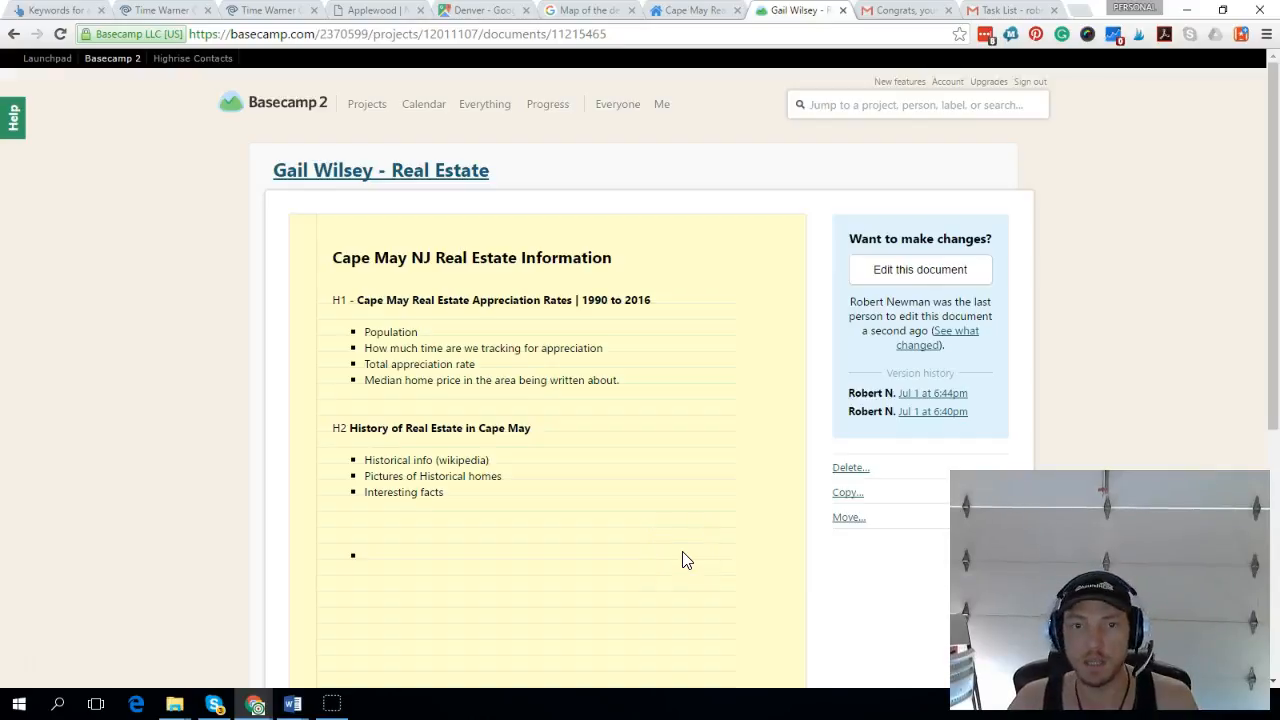
pyautogui.click(800, 557)
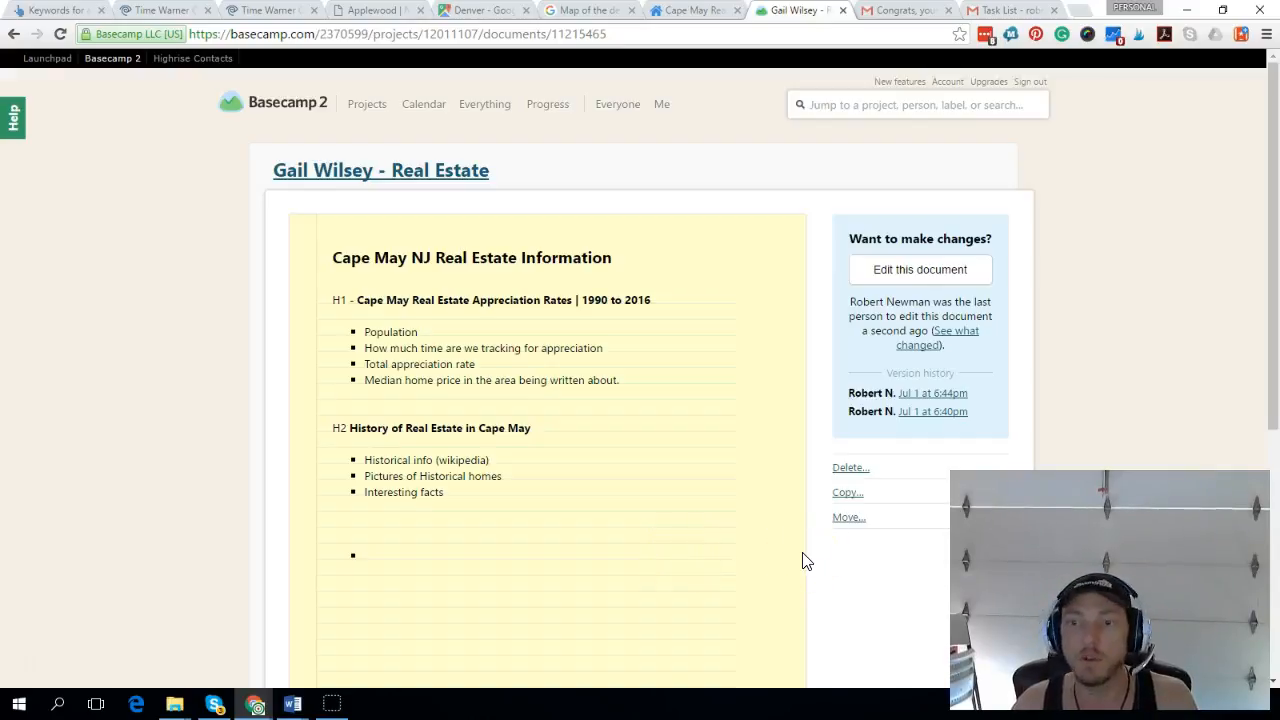